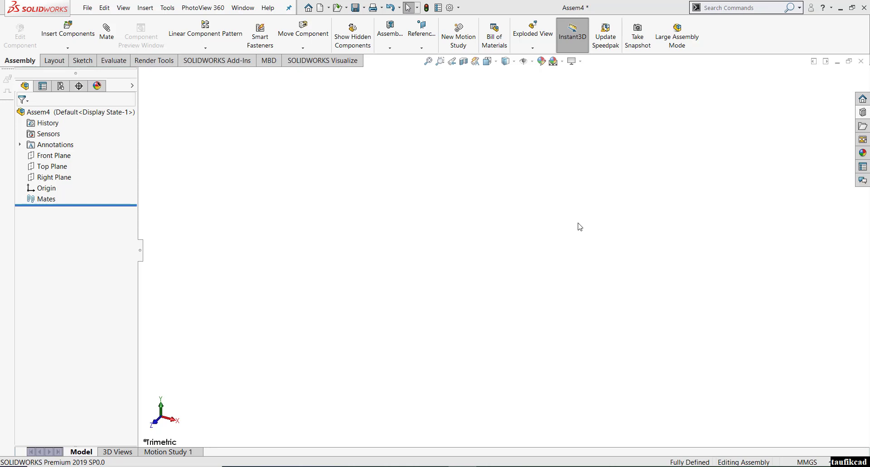
Browse the Toolbox in the Design Library to the ANSI Metric Bolts and Screws folder for Socket Head Screws.
{"action": "left_click", "coordinate": [862, 114]}
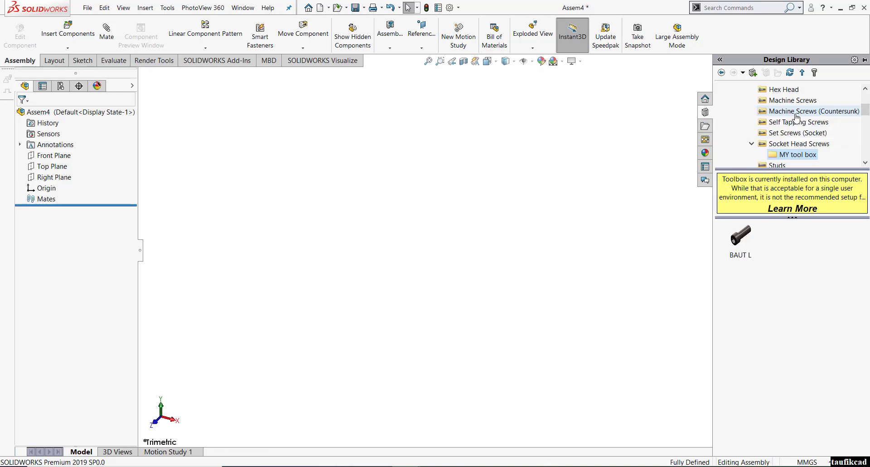
{"action": "scroll", "coordinate": [810, 126], "scroll_direction": "up", "scroll_amount": 1}
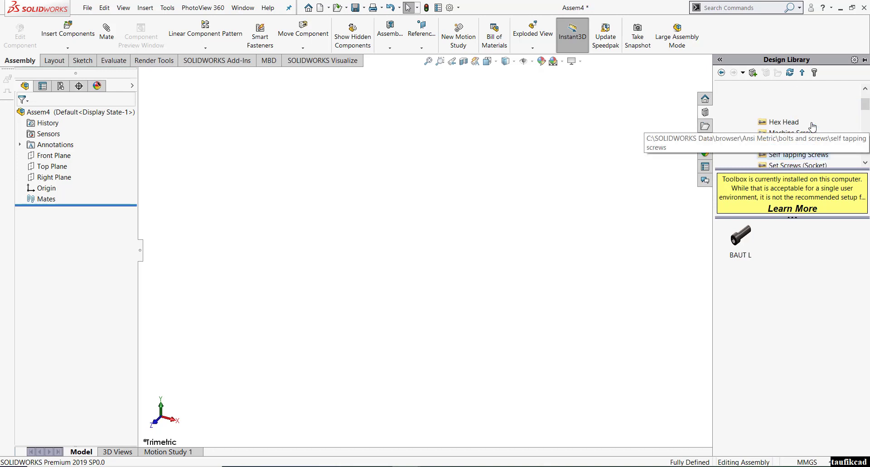
{"action": "scroll", "coordinate": [811, 126], "scroll_direction": "up", "scroll_amount": 1}
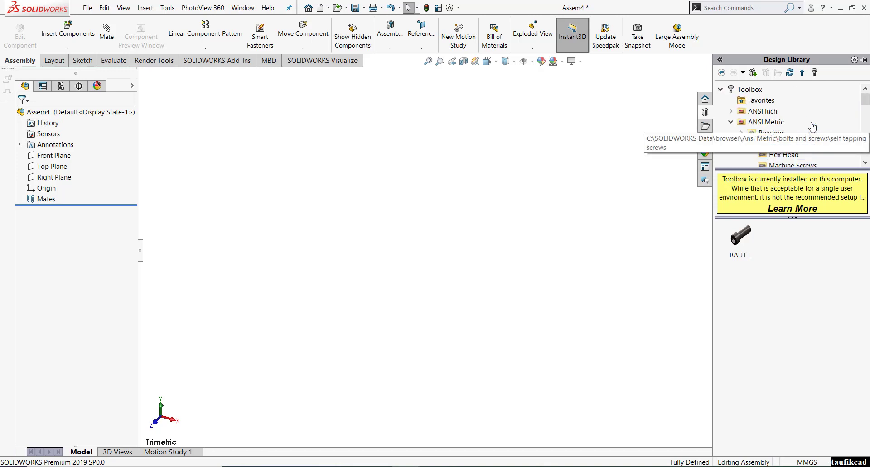
{"action": "left_click", "coordinate": [760, 92]}
{"action": "scroll", "coordinate": [828, 263], "scroll_direction": "down", "scroll_amount": 2}
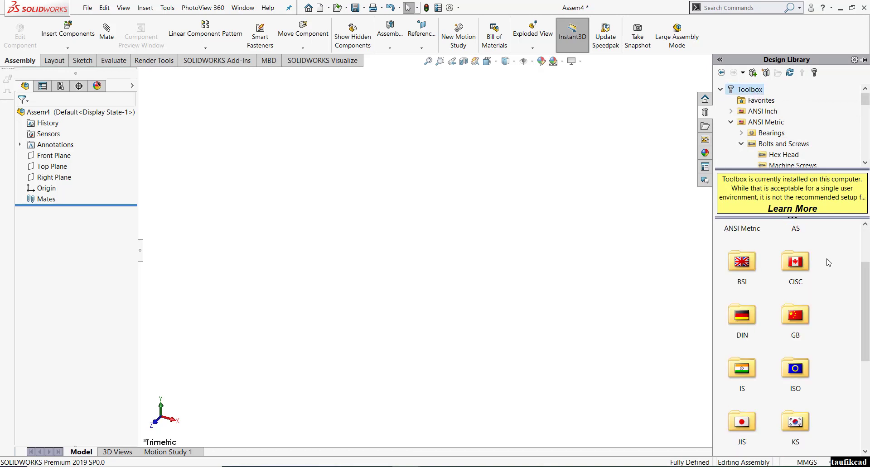
{"action": "scroll", "coordinate": [796, 276], "scroll_direction": "up", "scroll_amount": 2}
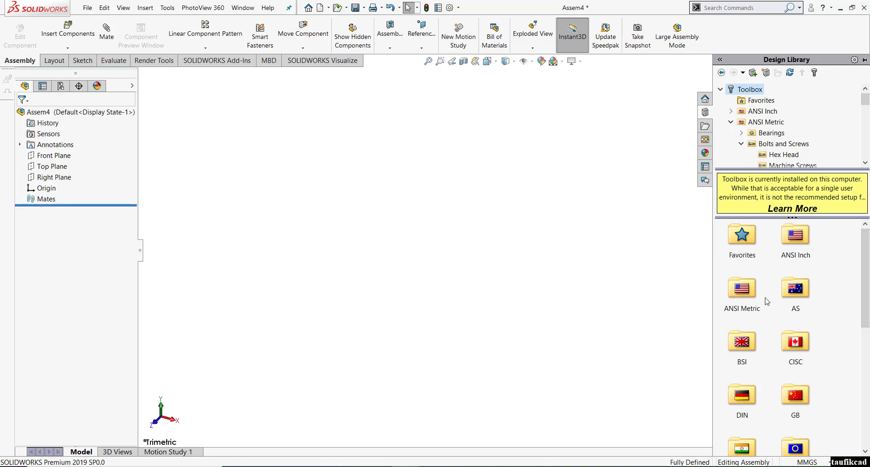
{"action": "left_click", "coordinate": [749, 298]}
{"action": "double_click", "coordinate": [749, 299]}
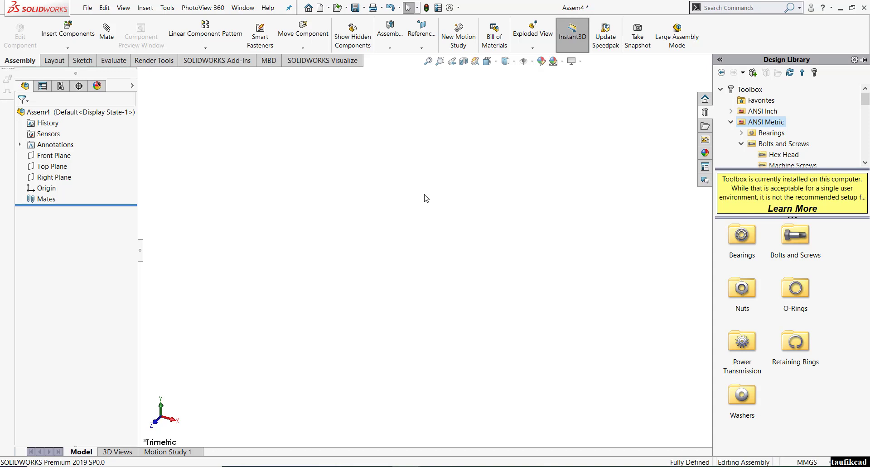
{"action": "double_click", "coordinate": [789, 248]}
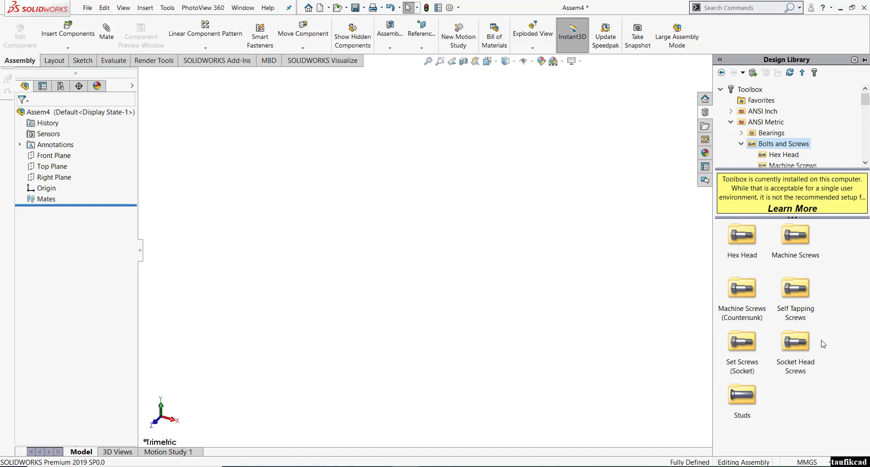
{"action": "double_click", "coordinate": [795, 343]}
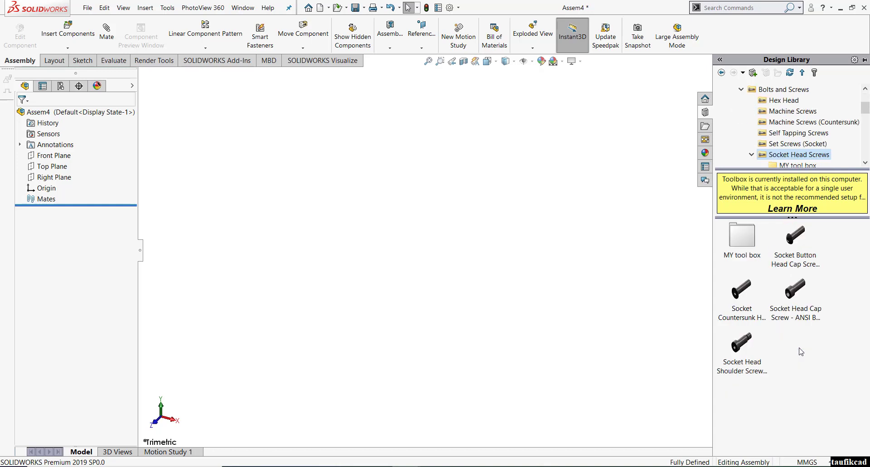
{"action": "left_click", "coordinate": [743, 242]}
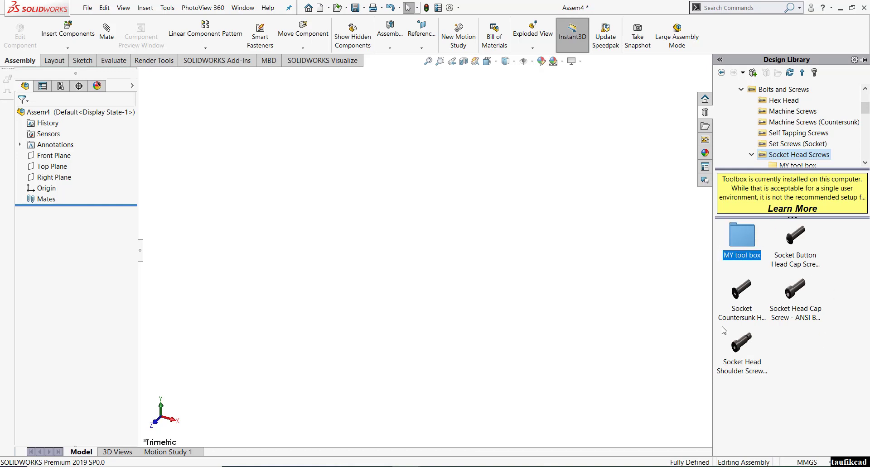
{"action": "mouse_move", "coordinate": [773, 265]}
{"action": "mouse_move", "coordinate": [738, 247]}
{"action": "left_click", "coordinate": [823, 355]}
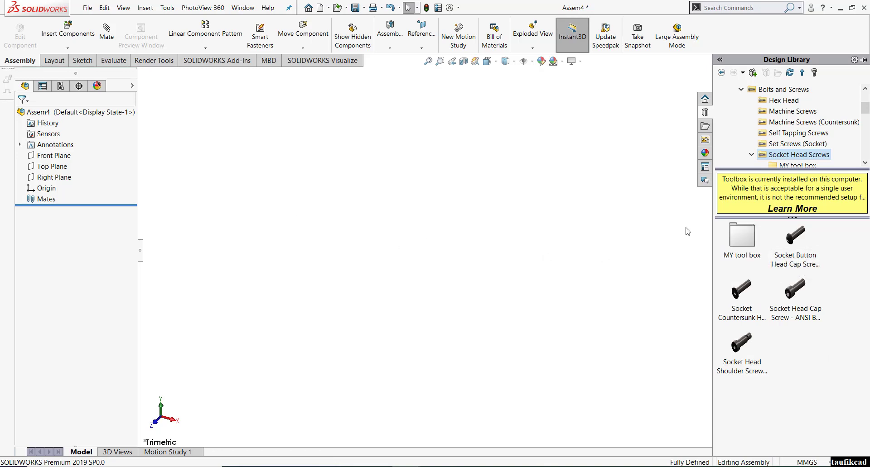
Insert one Socket Head Cap Screw - ANSI B18.3.1M, size M5 and length 8, into the assembly.
{"action": "left_click", "coordinate": [793, 295]}
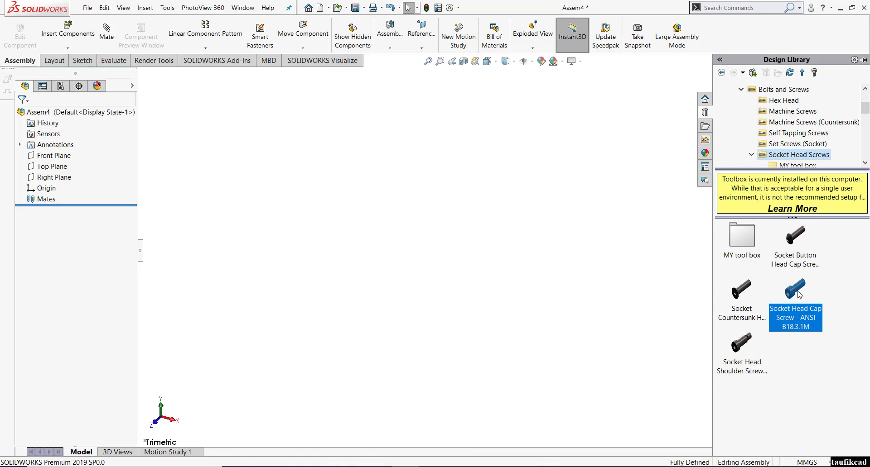
{"action": "mouse_move", "coordinate": [799, 295]}
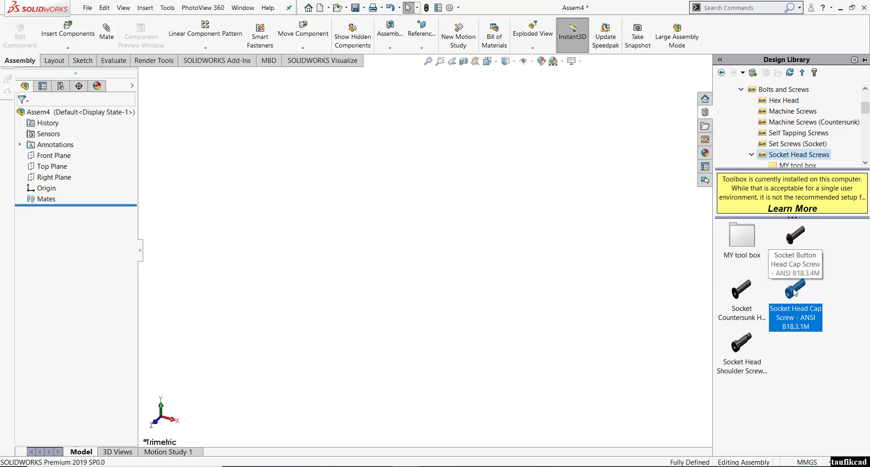
{"action": "left_click_drag", "start_coordinate": [795, 292], "coordinate": [408, 226]}
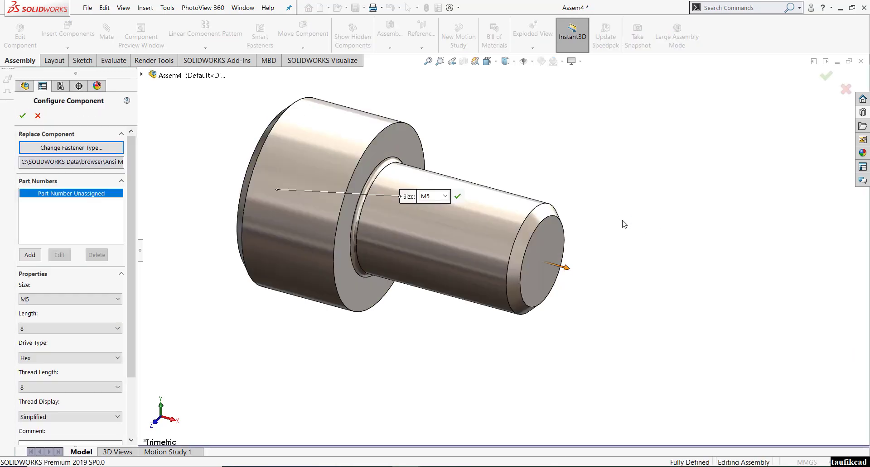
{"action": "scroll", "coordinate": [405, 185], "scroll_direction": "down", "scroll_amount": 2}
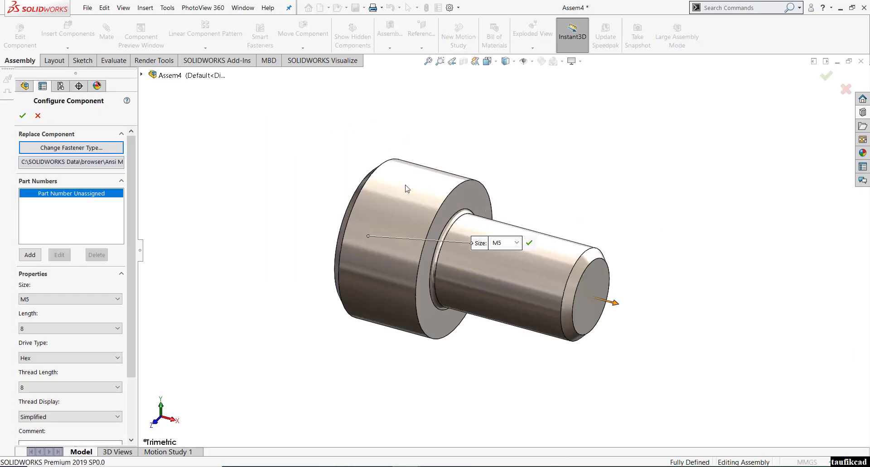
{"action": "left_click", "coordinate": [18, 117]}
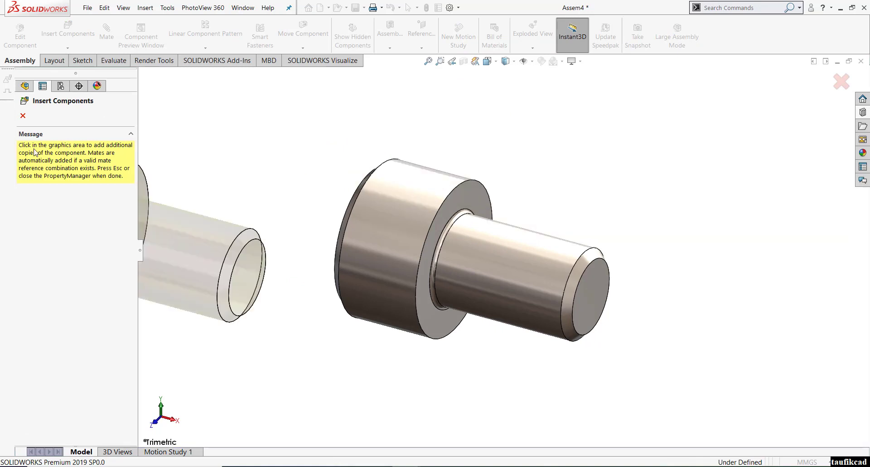
{"action": "left_click", "coordinate": [23, 117]}
{"action": "key", "text": "f"}
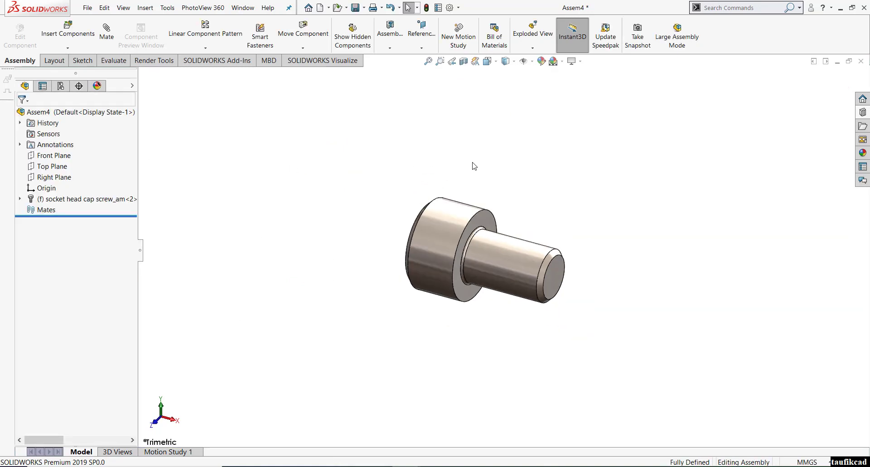
Insert one BAUT L screw, size M5 and length 16, from the MY tool box folder above the first screw.
{"action": "left_click", "coordinate": [861, 112]}
{"action": "double_click", "coordinate": [747, 234]}
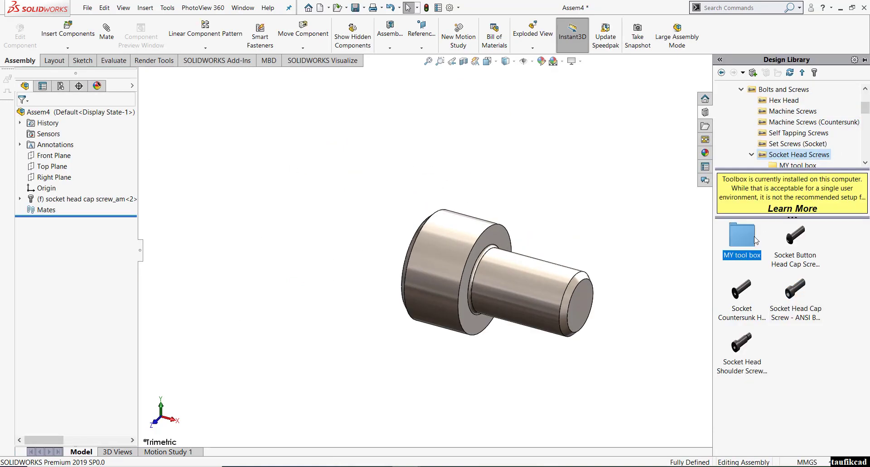
{"action": "left_click", "coordinate": [745, 240]}
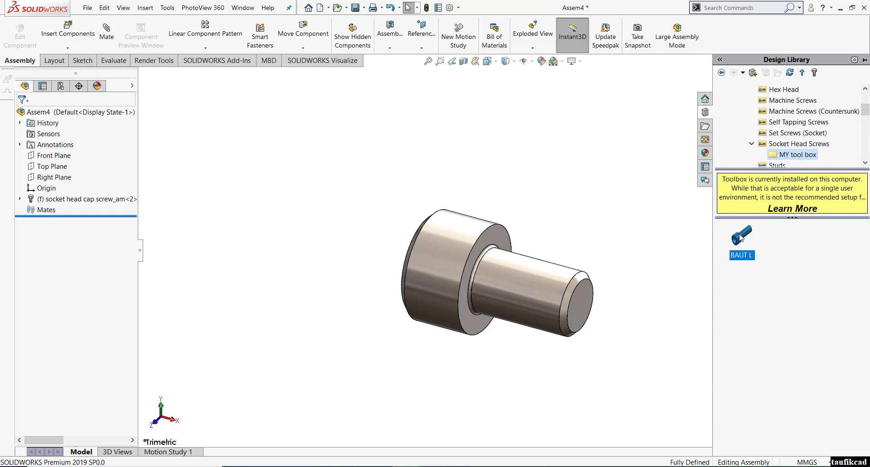
{"action": "left_click_drag", "start_coordinate": [746, 249], "coordinate": [481, 180]}
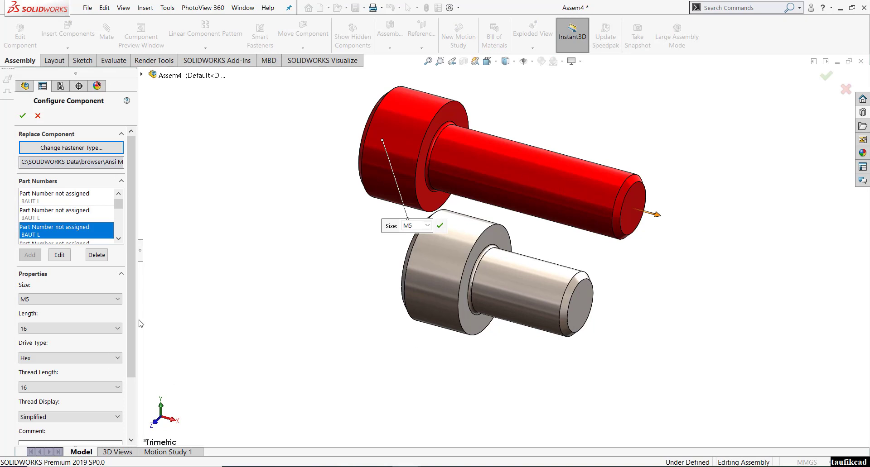
{"action": "scroll", "coordinate": [134, 235], "scroll_direction": "down", "scroll_amount": 3}
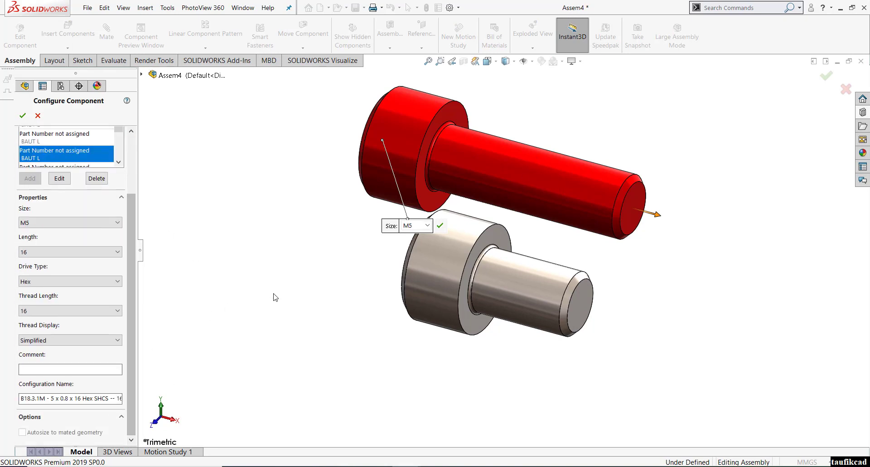
{"action": "key", "text": "Return"}
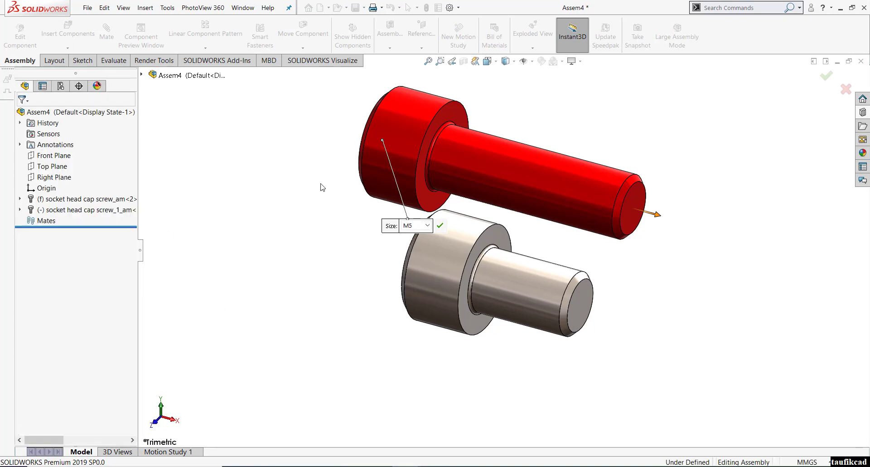
{"action": "left_click", "coordinate": [23, 116]}
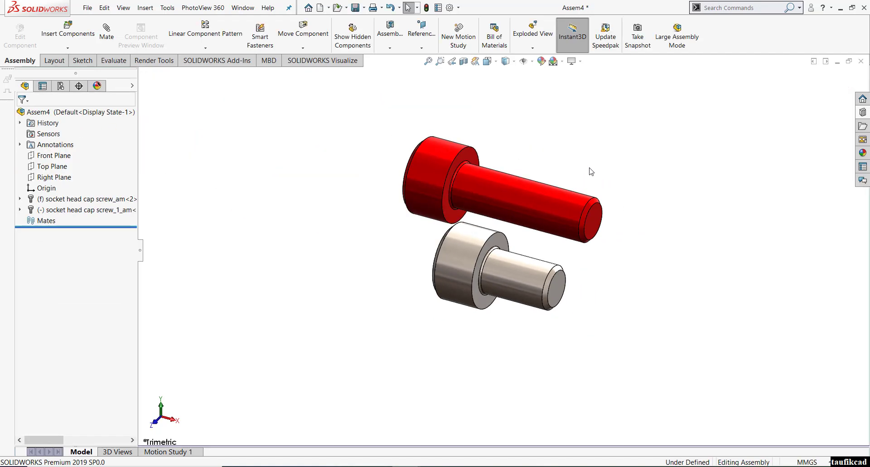
Switch to the front view and move the red screw beside the grey screw so they no longer overlap.
{"action": "scroll", "coordinate": [591, 170], "scroll_direction": "down", "scroll_amount": 2}
{"action": "left_click", "coordinate": [489, 61]}
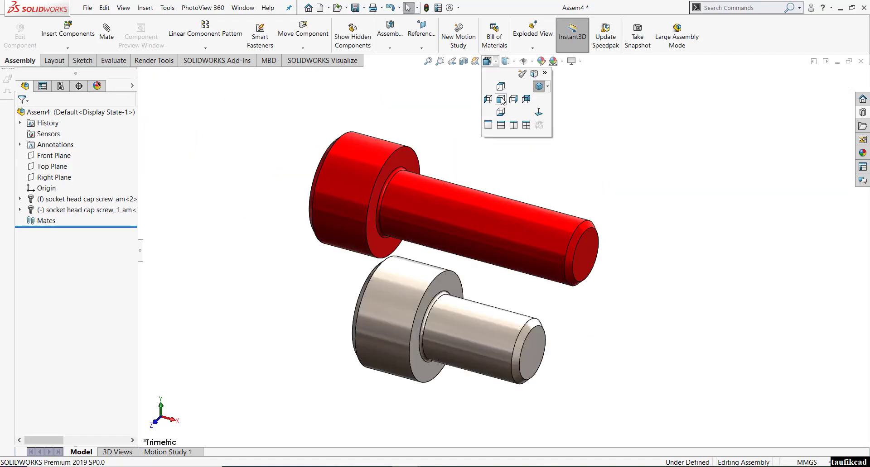
{"action": "left_click", "coordinate": [500, 103]}
{"action": "left_click", "coordinate": [477, 183]}
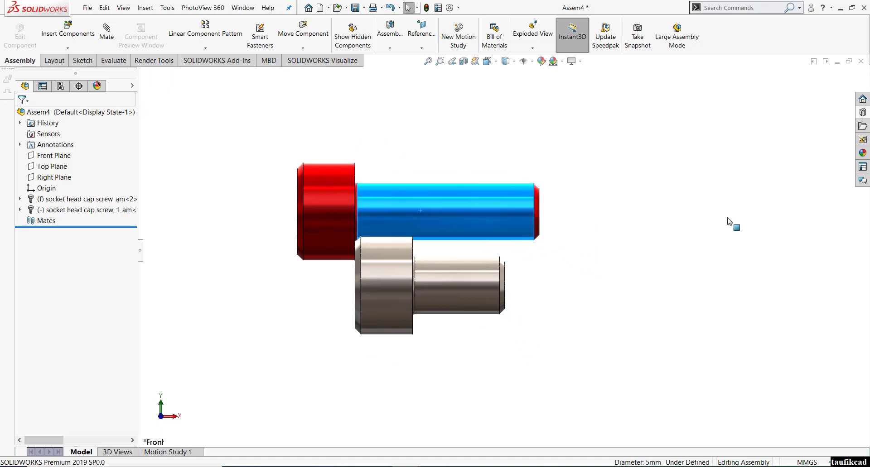
{"action": "left_click_drag", "start_coordinate": [341, 199], "coordinate": [594, 273]}
{"action": "left_click", "coordinate": [493, 205]}
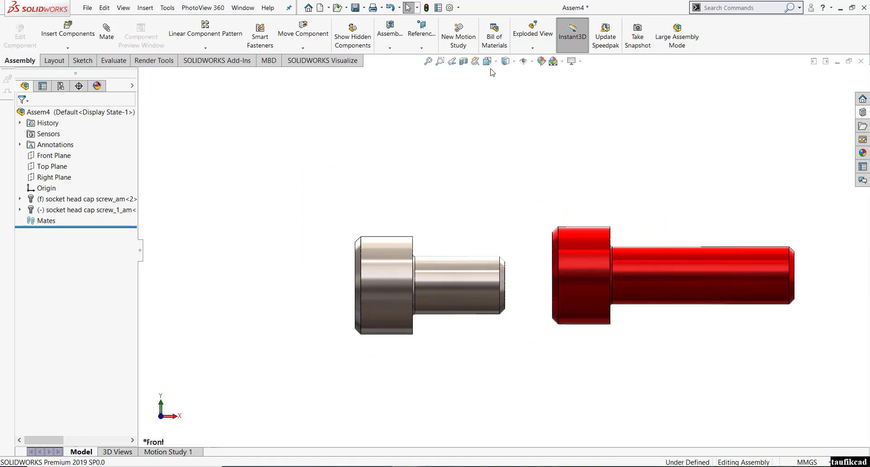
{"action": "key", "text": "f"}
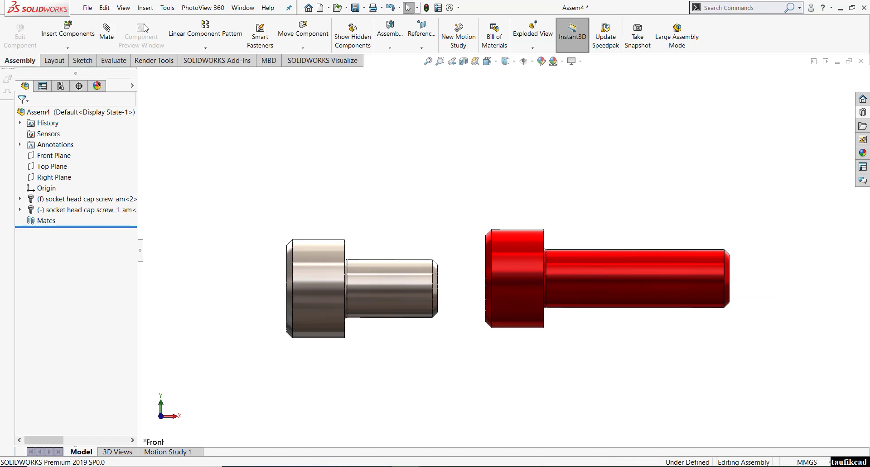
Insert a bill of materials table into the assembly and place it over the two screws.
{"action": "left_click", "coordinate": [145, 8]}
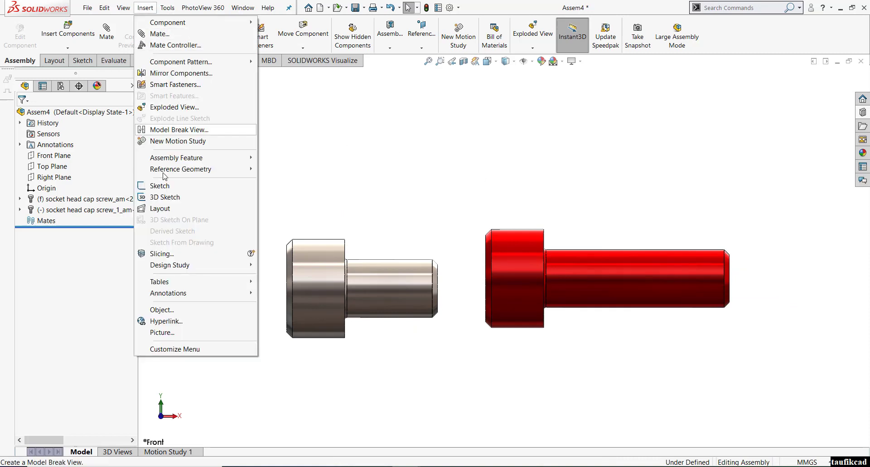
{"action": "mouse_move", "coordinate": [184, 283]}
{"action": "left_click", "coordinate": [285, 282]}
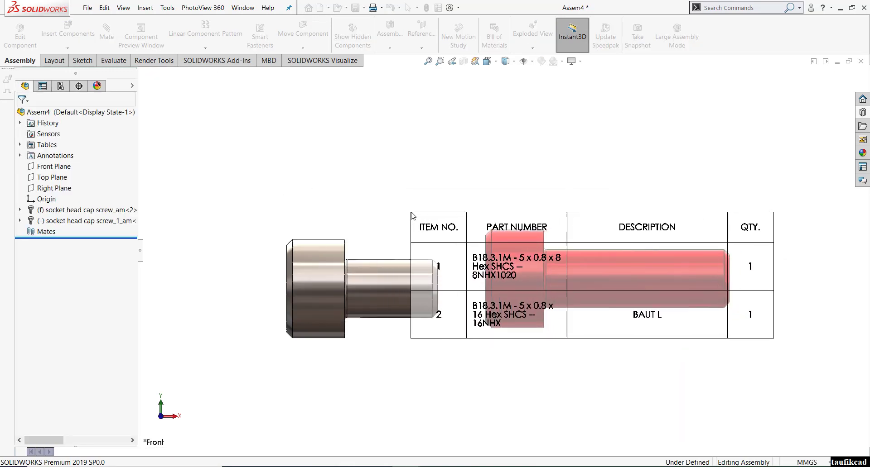
{"action": "left_click", "coordinate": [305, 110]}
{"action": "scroll", "coordinate": [414, 206], "scroll_direction": "up", "scroll_amount": 3}
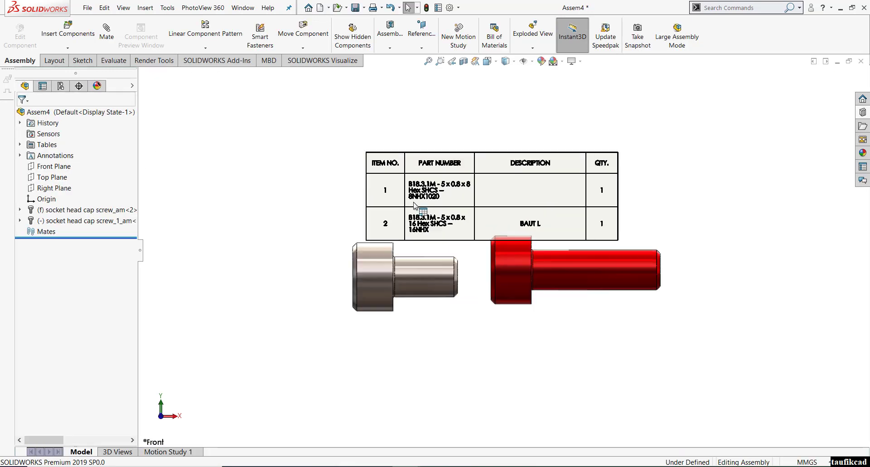
Move the bill of materials table up so it clears both screws.
{"action": "scroll", "coordinate": [419, 208], "scroll_direction": "down", "scroll_amount": 3}
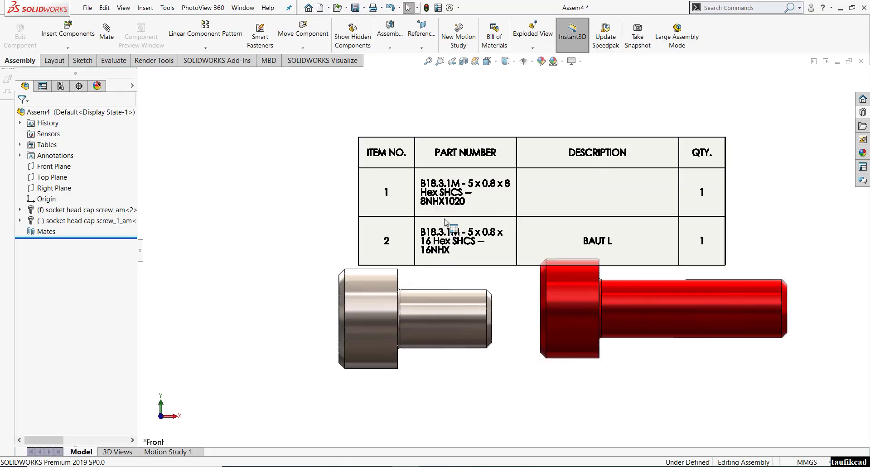
{"action": "left_click", "coordinate": [362, 142]}
{"action": "left_click_drag", "start_coordinate": [352, 132], "coordinate": [293, 116]}
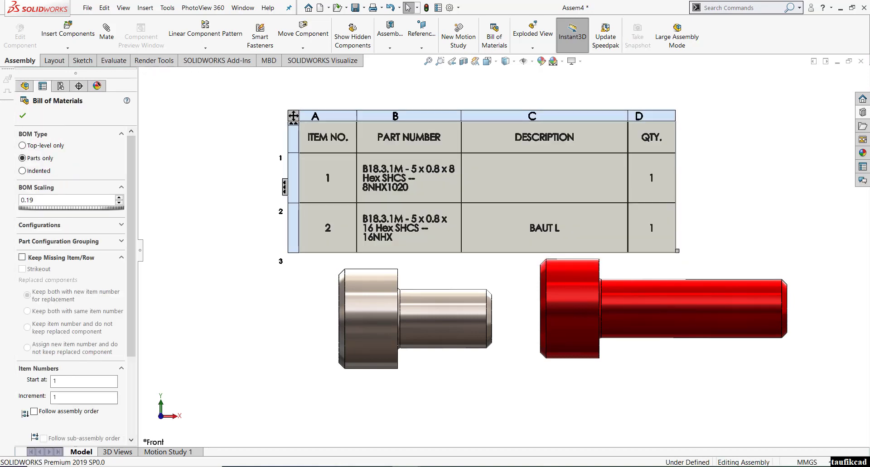
{"action": "left_click", "coordinate": [707, 183]}
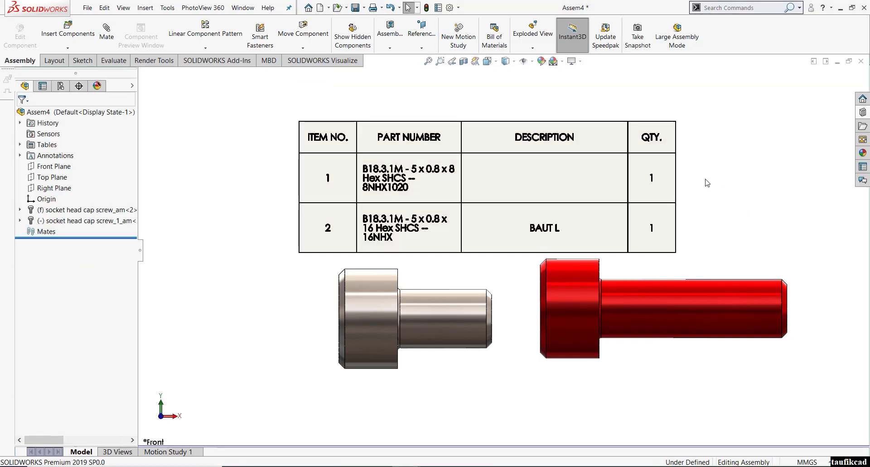
Insert a new column to the right of the DESCRIPTION column in the bill of materials.
{"action": "left_click", "coordinate": [615, 116]}
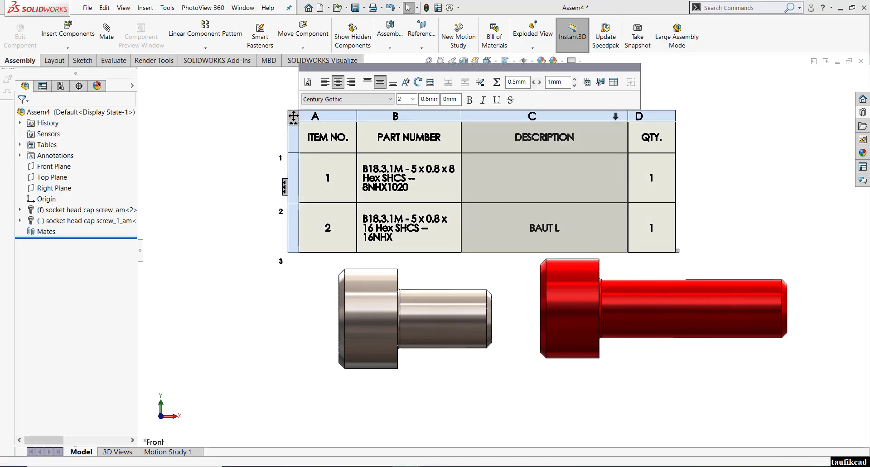
{"action": "right_click", "coordinate": [615, 117]}
{"action": "mouse_move", "coordinate": [636, 159]}
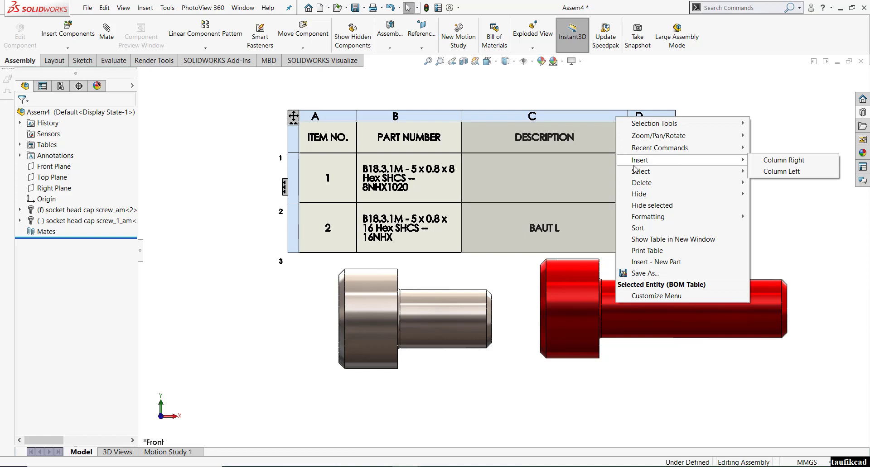
{"action": "left_click", "coordinate": [793, 164]}
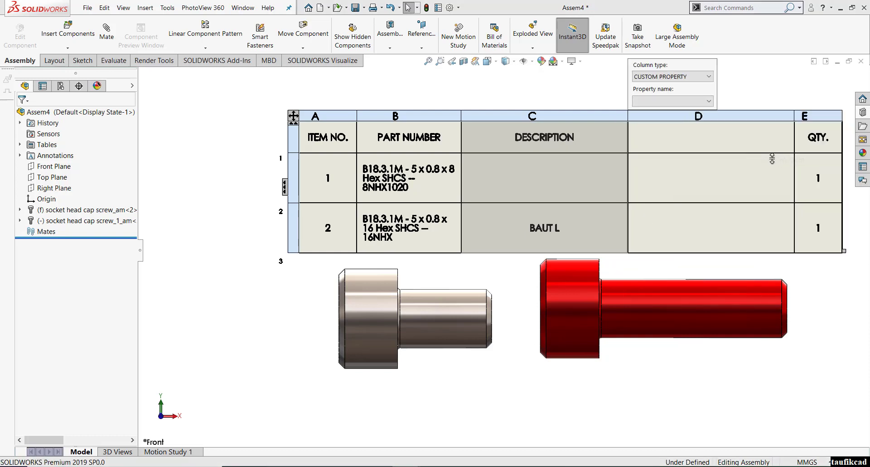
Link the new bill of materials column to the custom property washer.
{"action": "left_click", "coordinate": [705, 104]}
{"action": "left_click", "coordinate": [656, 227]}
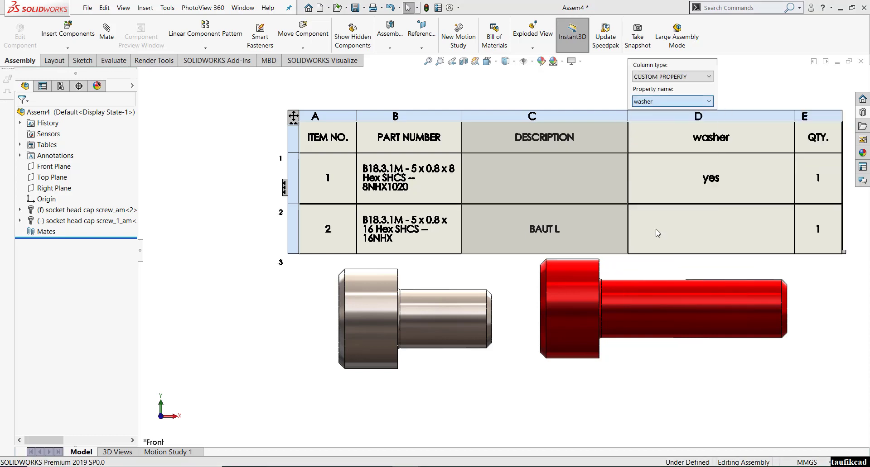
{"action": "left_click", "coordinate": [189, 140]}
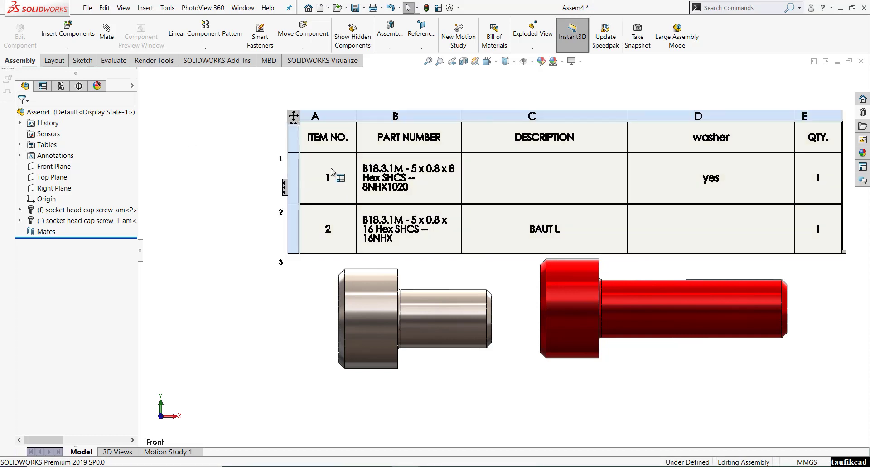
Expand the bill of materials' component column and examine which screw each row refers to and its washer entry.
{"action": "left_click", "coordinate": [286, 184]}
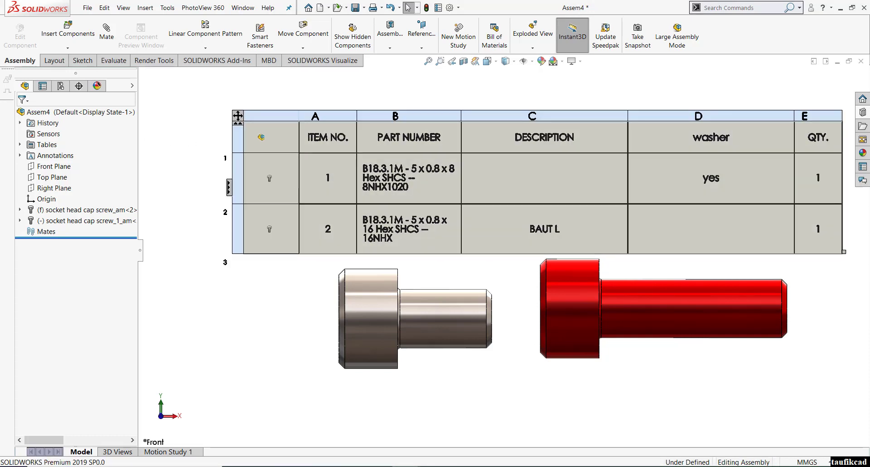
{"action": "left_click", "coordinate": [236, 182]}
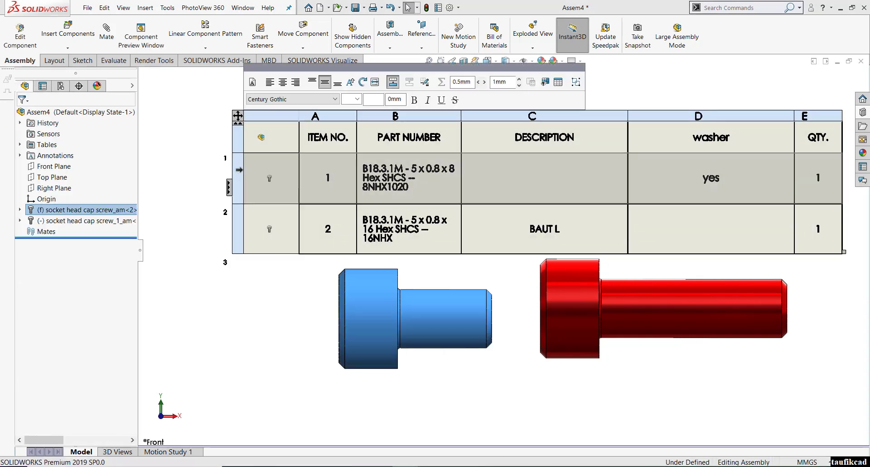
{"action": "left_click", "coordinate": [231, 217]}
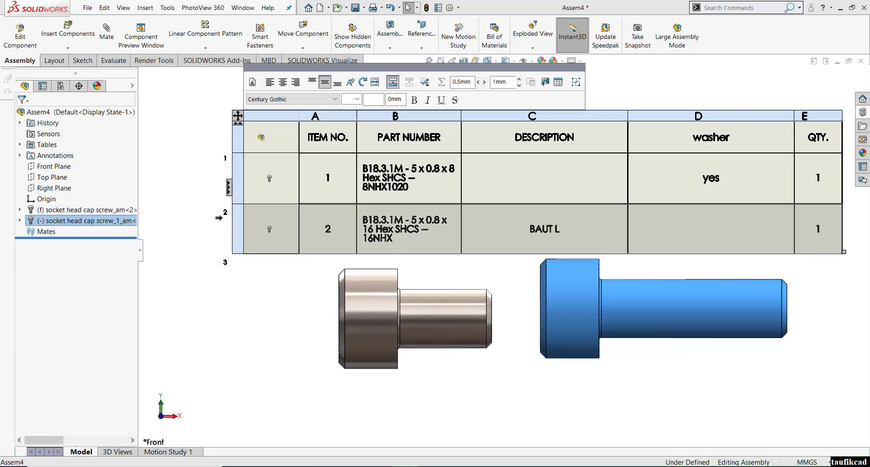
{"action": "left_click", "coordinate": [183, 266]}
{"action": "scroll", "coordinate": [255, 177], "scroll_direction": "up", "scroll_amount": 2}
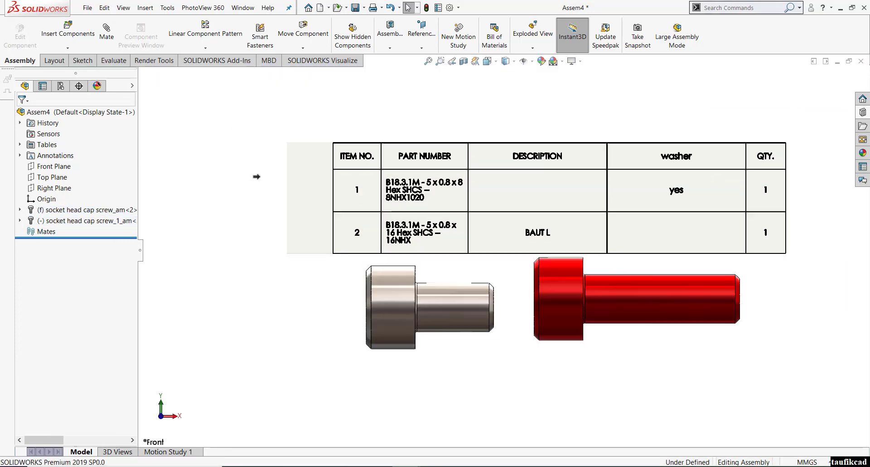
{"action": "scroll", "coordinate": [462, 263], "scroll_direction": "down", "scroll_amount": 2}
{"action": "scroll", "coordinate": [240, 213], "scroll_direction": "up", "scroll_amount": 2}
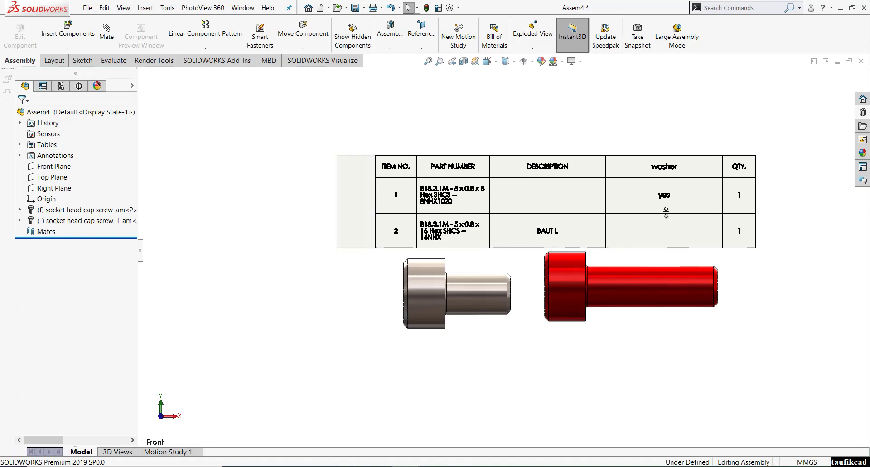
{"action": "scroll", "coordinate": [627, 218], "scroll_direction": "down", "scroll_amount": 2}
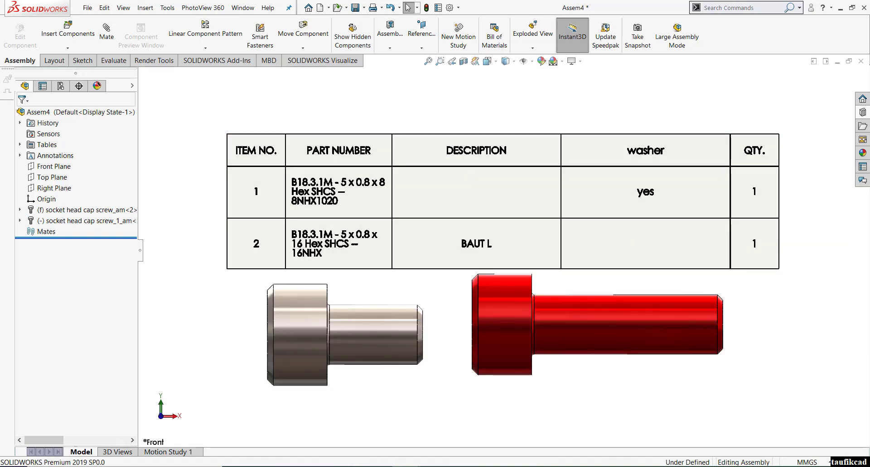
Switch to Toolbox Settings 2019 and open the hardware customization page.
{"action": "key", "text": "super"}
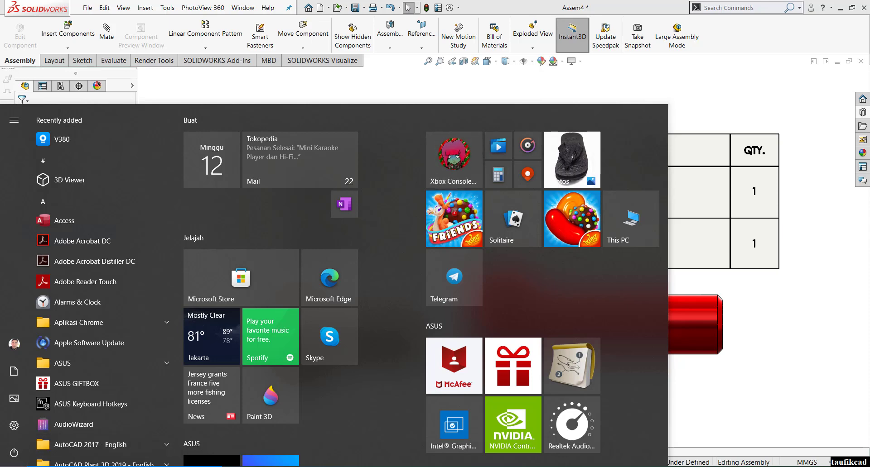
{"action": "type", "text": "s"}
{"action": "key", "text": "BackSpace"}
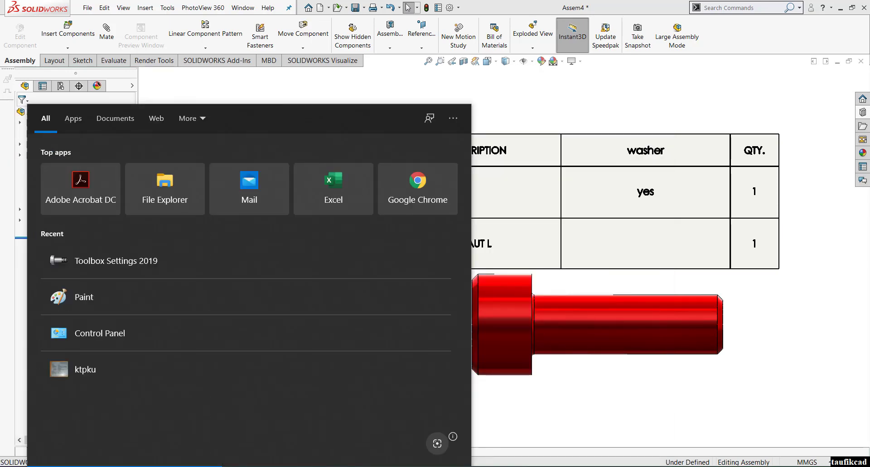
{"action": "type", "text": "tool"}
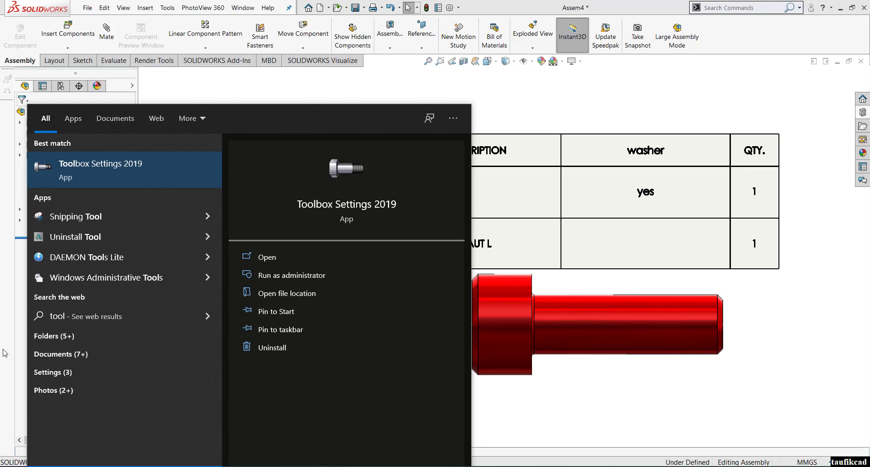
{"action": "left_click", "coordinate": [104, 170]}
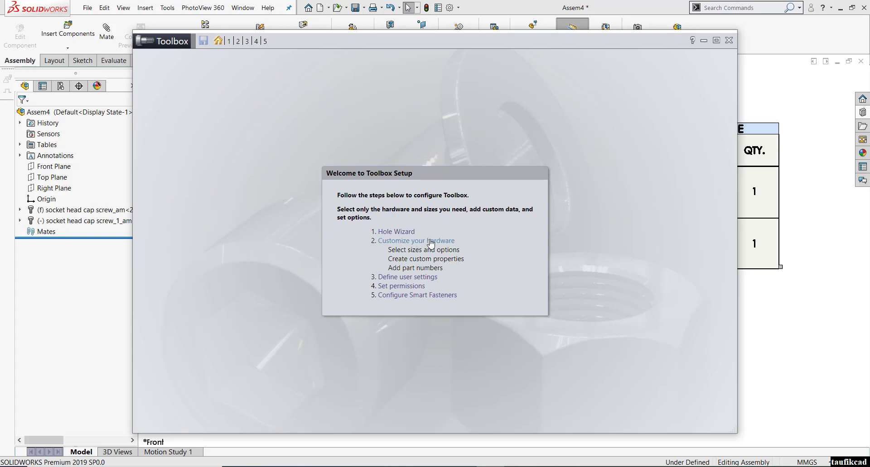
{"action": "left_click", "coordinate": [430, 244]}
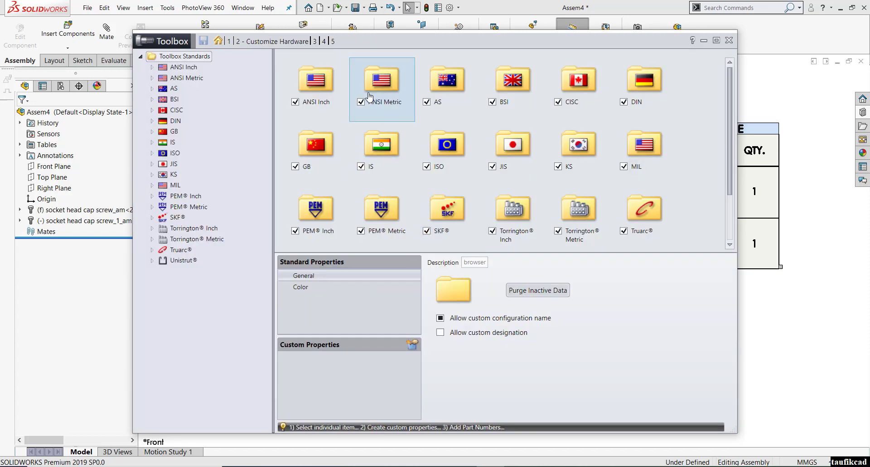
Open BAUT L in the MY tool box folder of the ANSI Metric Socket Head Screws and examine its configuration table.
{"action": "double_click", "coordinate": [385, 94]}
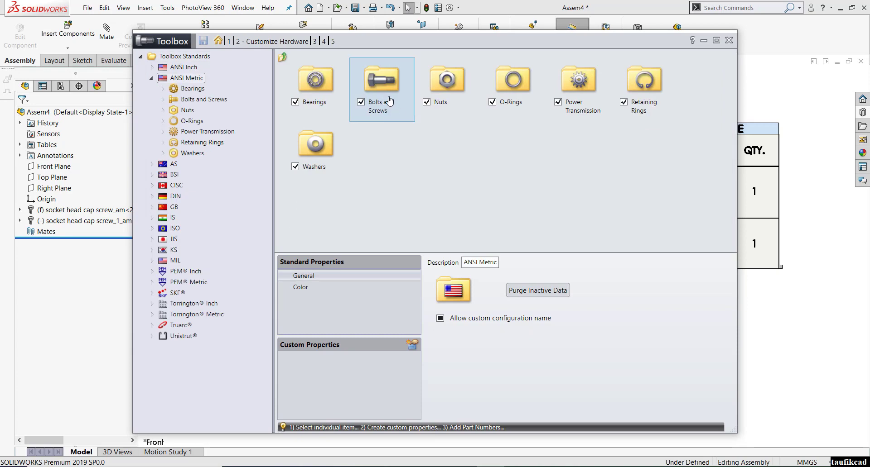
{"action": "double_click", "coordinate": [388, 93]}
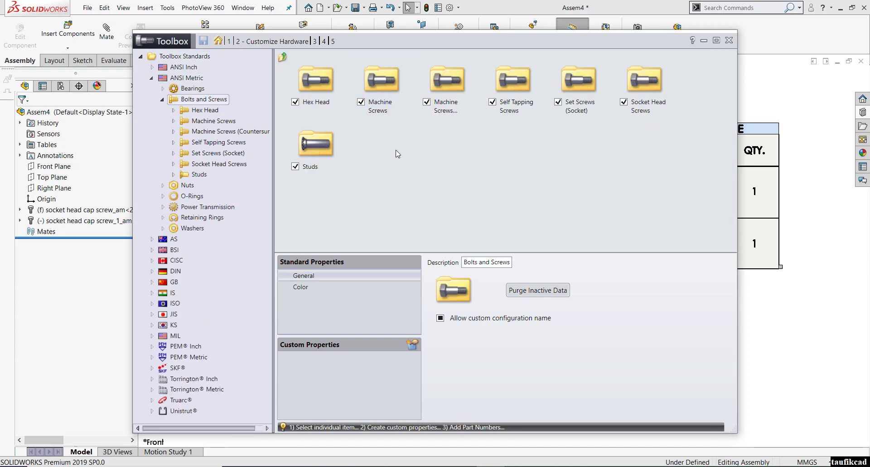
{"action": "double_click", "coordinate": [648, 106]}
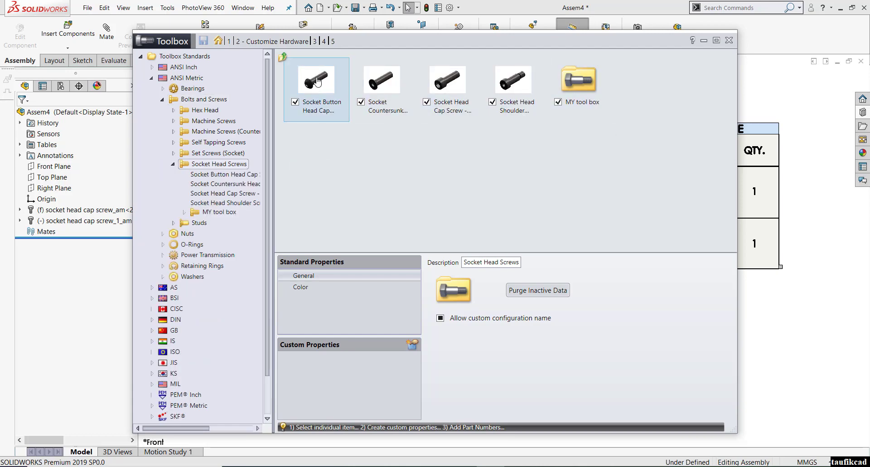
{"action": "double_click", "coordinate": [585, 85]}
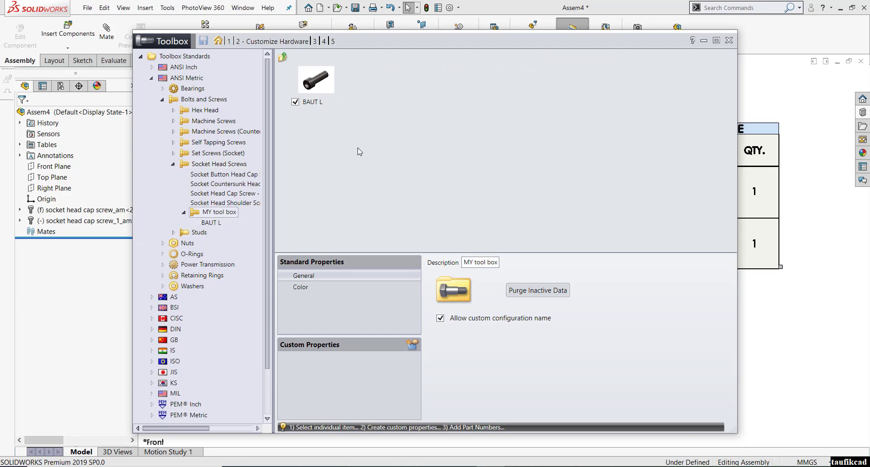
{"action": "double_click", "coordinate": [322, 89]}
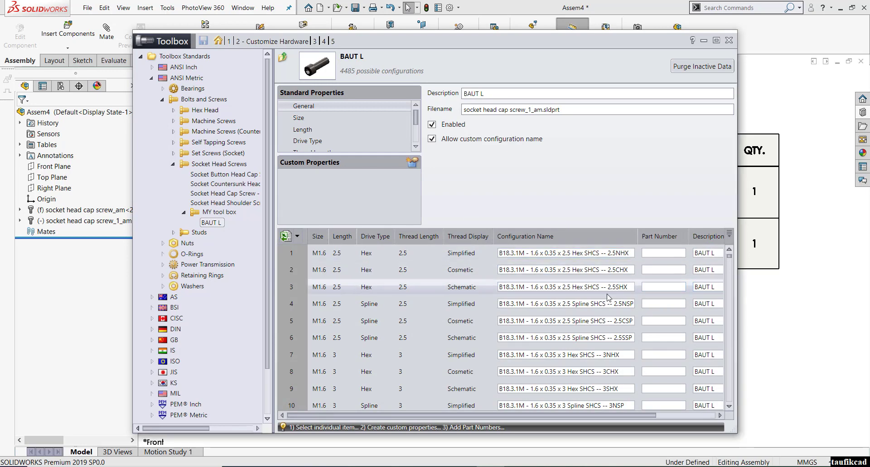
{"action": "left_click_drag", "start_coordinate": [535, 416], "coordinate": [503, 416]}
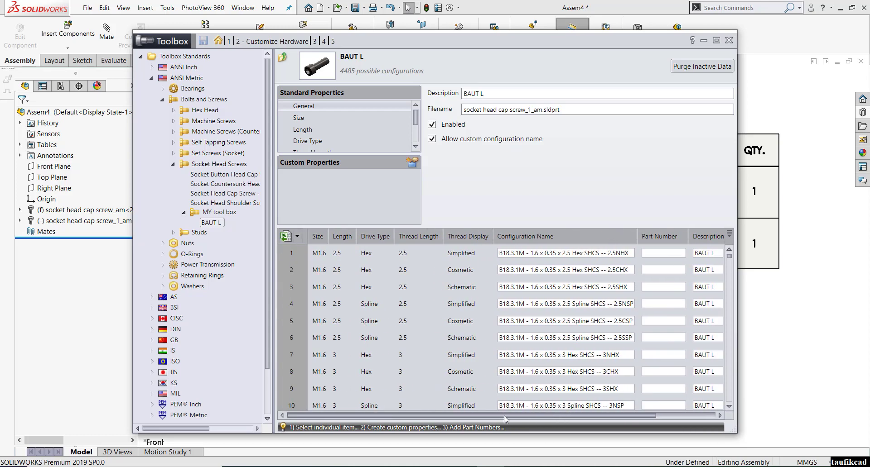
{"action": "left_click_drag", "start_coordinate": [575, 419], "coordinate": [549, 418]}
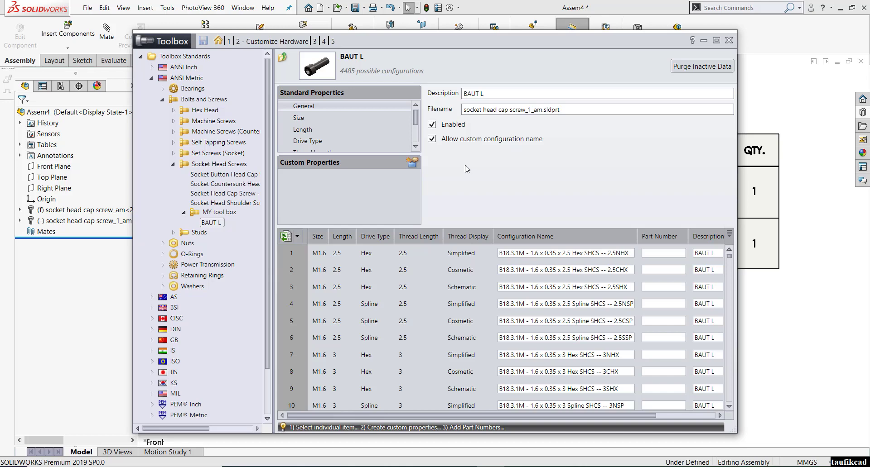
Create a new folder named TEST BOLT under the ANSI Metric Socket Head Screws.
{"action": "left_click", "coordinate": [221, 213]}
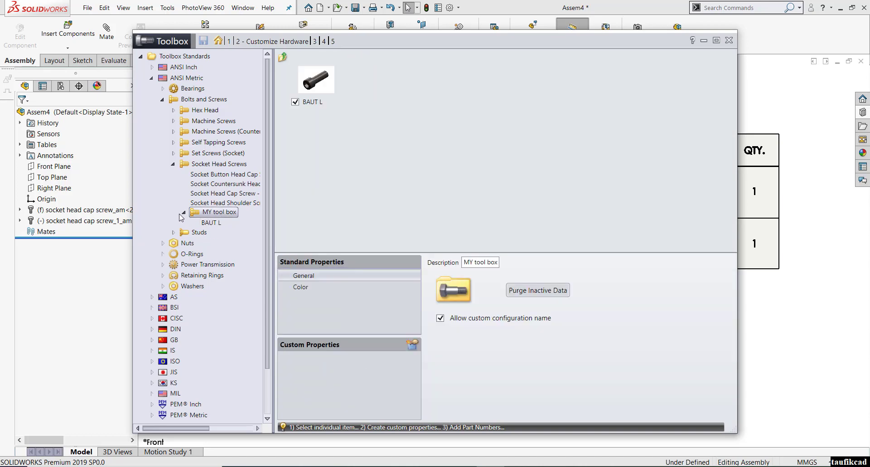
{"action": "right_click", "coordinate": [214, 217]}
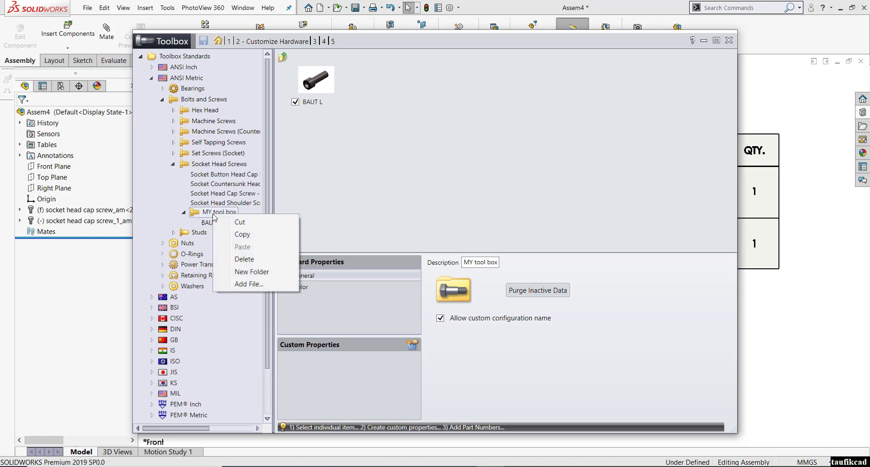
{"action": "left_click", "coordinate": [206, 165]}
{"action": "right_click", "coordinate": [206, 167]}
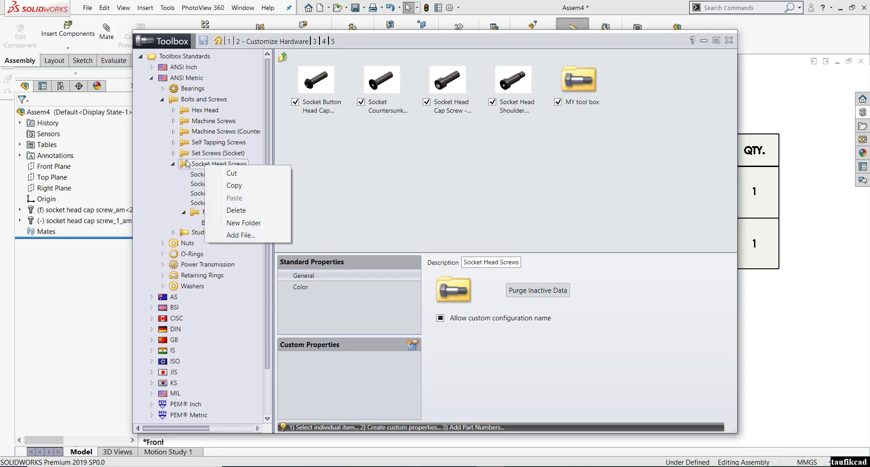
{"action": "left_click", "coordinate": [244, 223]}
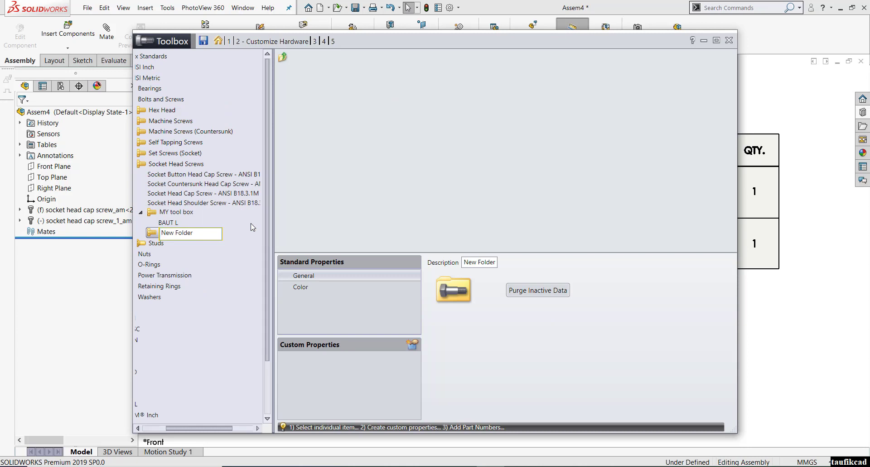
{"action": "type", "text": "TEST"}
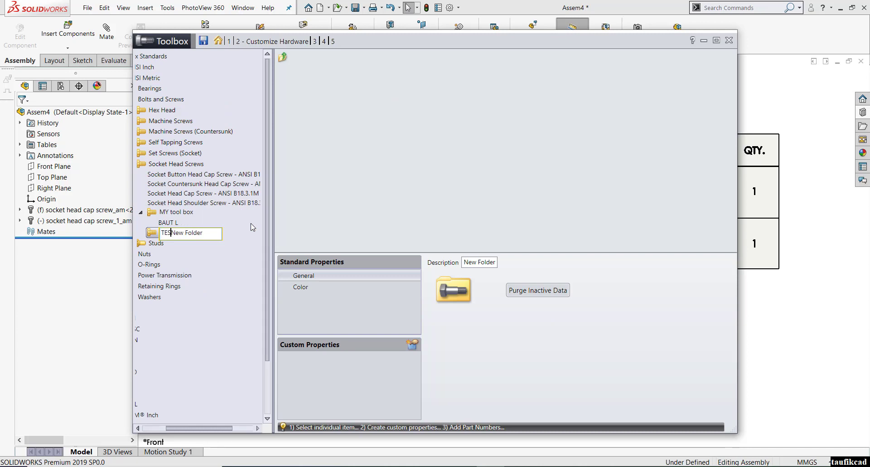
{"action": "key", "text": "Delete"}
{"action": "key", "text": "Delete"}
{"action": "key", "text": "Delete"}
{"action": "key", "text": "Delete"}
{"action": "key", "text": "Delete"}
{"action": "key", "text": "Delete"}
{"action": "key", "text": "Delete"}
{"action": "key", "text": "Delete"}
{"action": "key", "text": "Delete"}
{"action": "key", "text": "Delete"}
{"action": "left_click", "coordinate": [177, 223]}
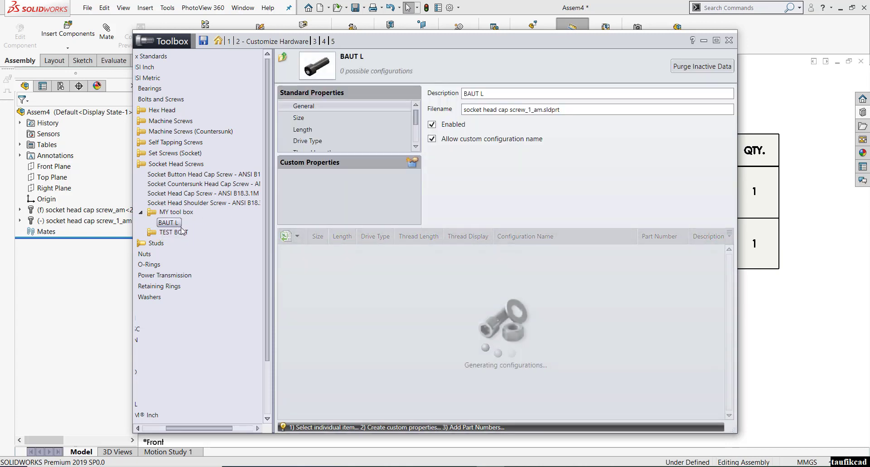
{"action": "left_click", "coordinate": [180, 232]}
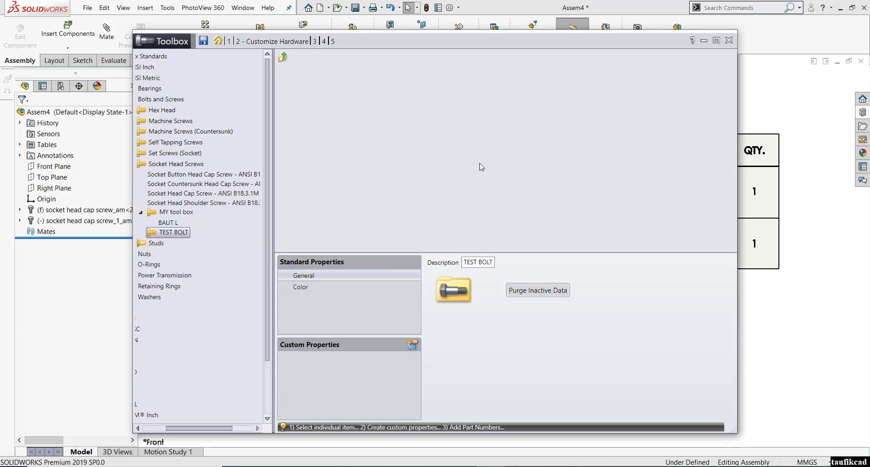
Copy Socket Head Cap Screw - ANSI B18.3.1M from the ANSI Metric Socket Head Screws into the TEST BOLT folder.
{"action": "left_click", "coordinate": [166, 216]}
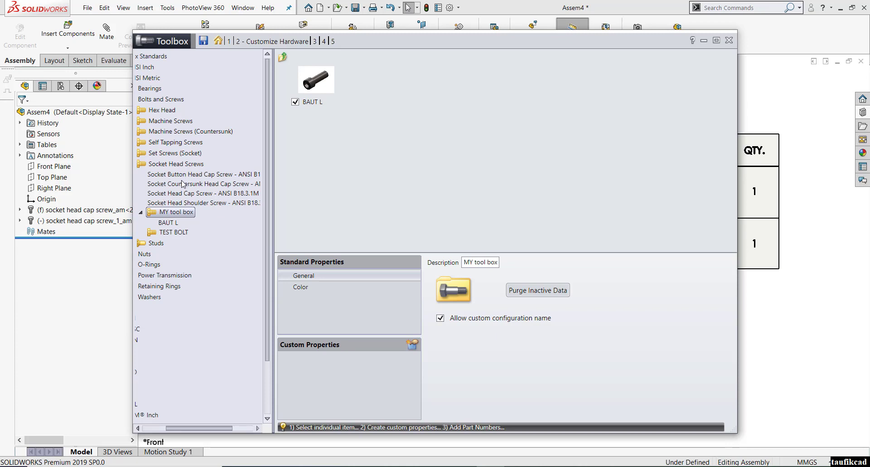
{"action": "left_click", "coordinate": [173, 194]}
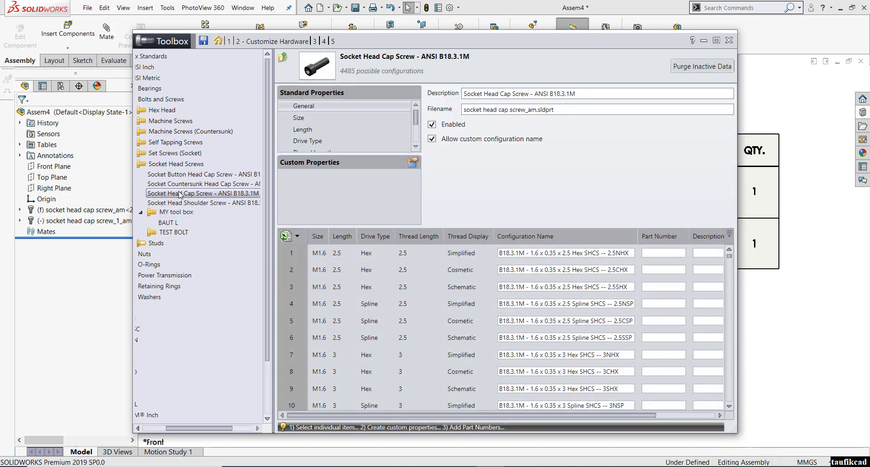
{"action": "left_click", "coordinate": [181, 184]}
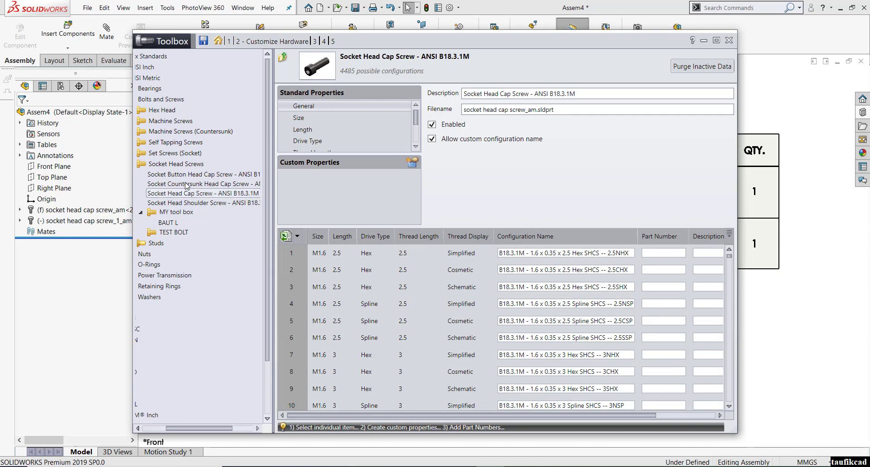
{"action": "left_click", "coordinate": [172, 194]}
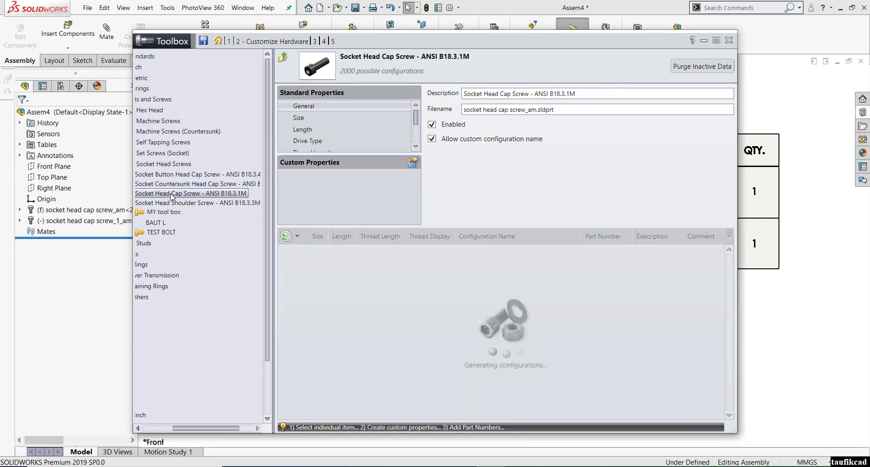
{"action": "left_click_drag", "start_coordinate": [213, 428], "coordinate": [195, 428]}
{"action": "right_click", "coordinate": [207, 195]}
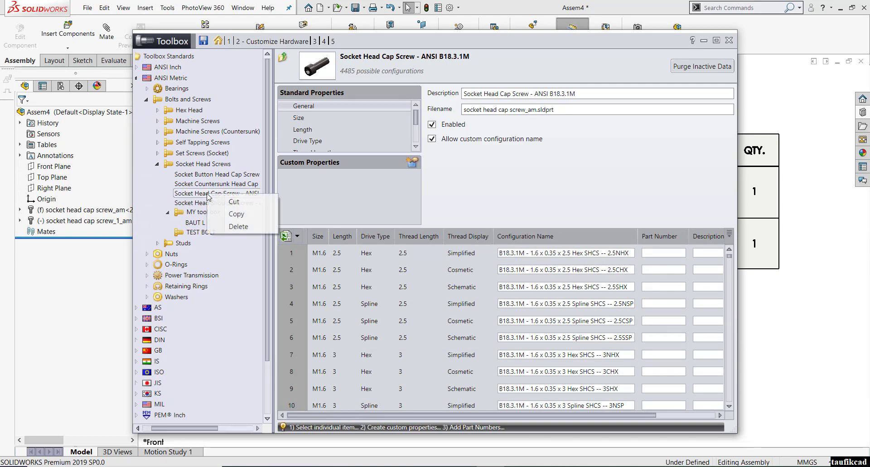
{"action": "left_click", "coordinate": [228, 215]}
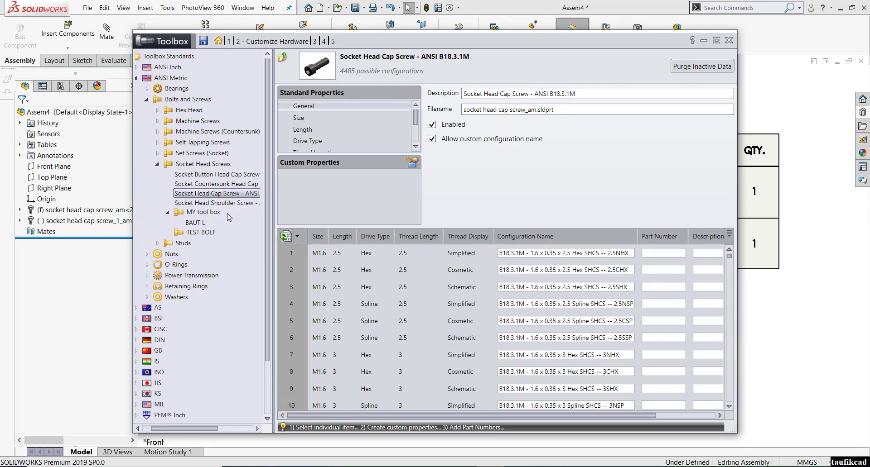
{"action": "left_click", "coordinate": [202, 233]}
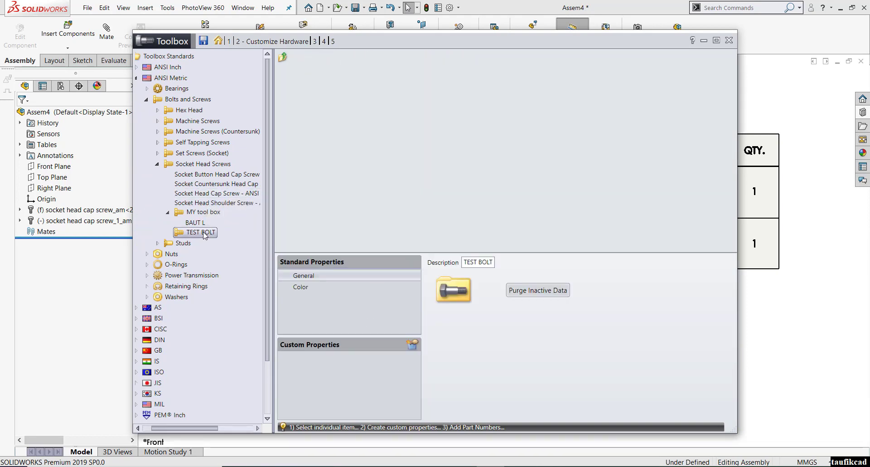
{"action": "right_click", "coordinate": [205, 236]}
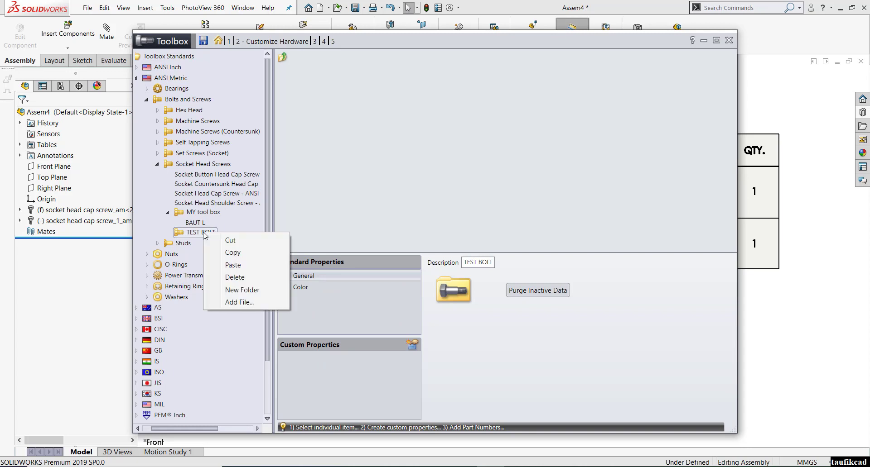
{"action": "left_click", "coordinate": [233, 267]}
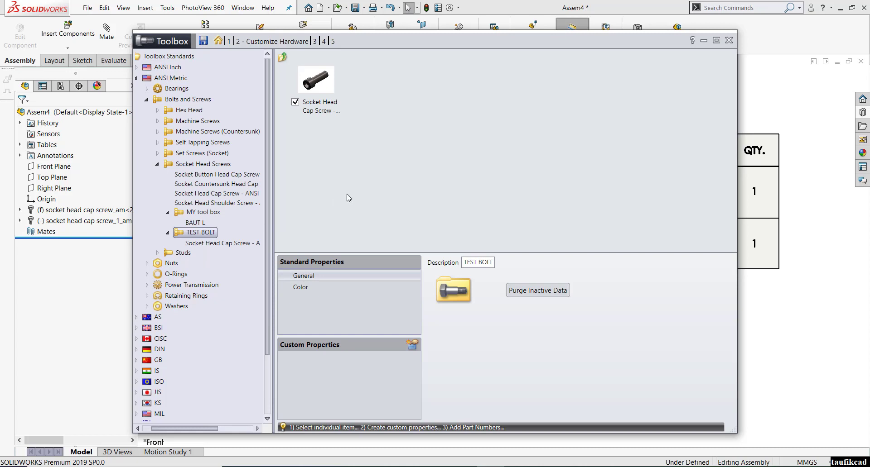
Open the copied socket head cap screw in the TEST BOLT folder and look over its properties and configuration table.
{"action": "double_click", "coordinate": [308, 94]}
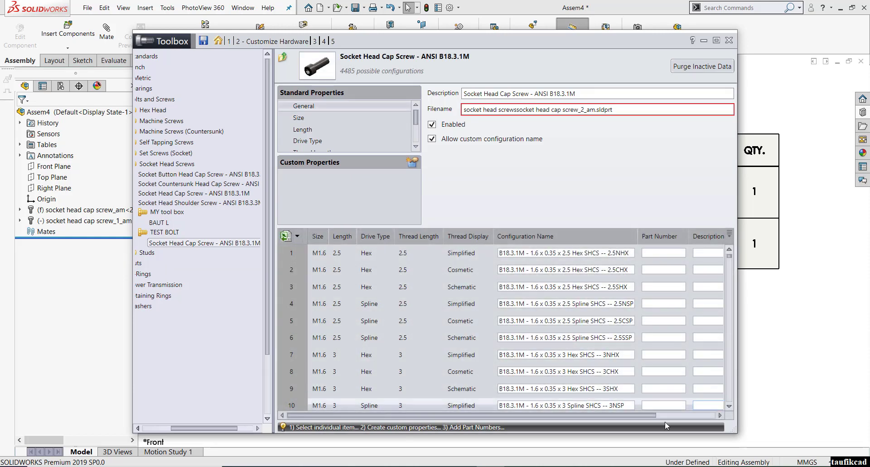
{"action": "left_click_drag", "start_coordinate": [577, 415], "coordinate": [543, 415]}
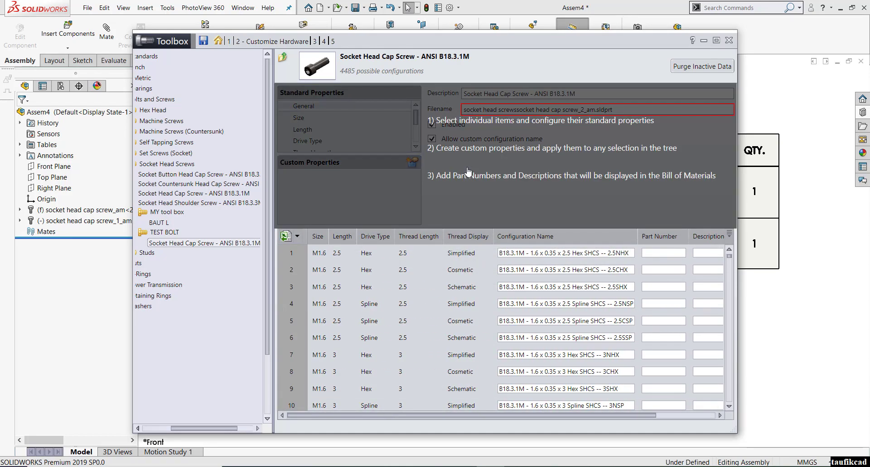
{"action": "left_click", "coordinate": [410, 212]}
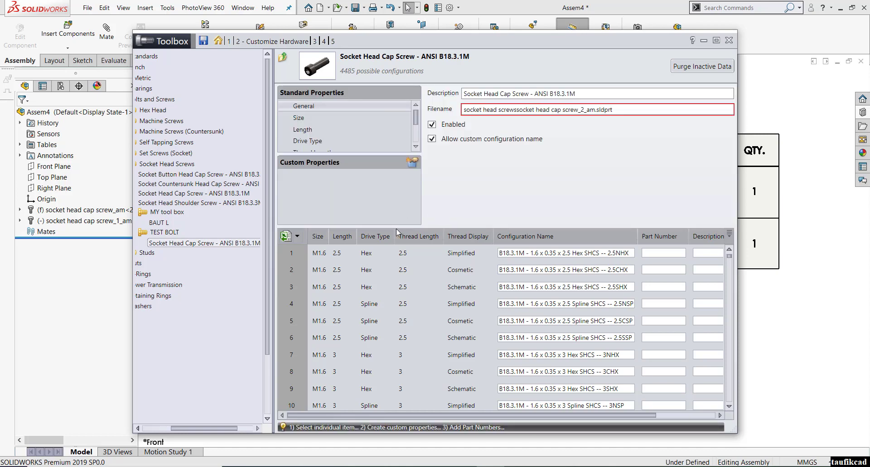
Define a list-type custom property named "material test bolt" that requires unique configuration names and links to SOLIDWORKS Materials.
{"action": "left_click", "coordinate": [412, 166]}
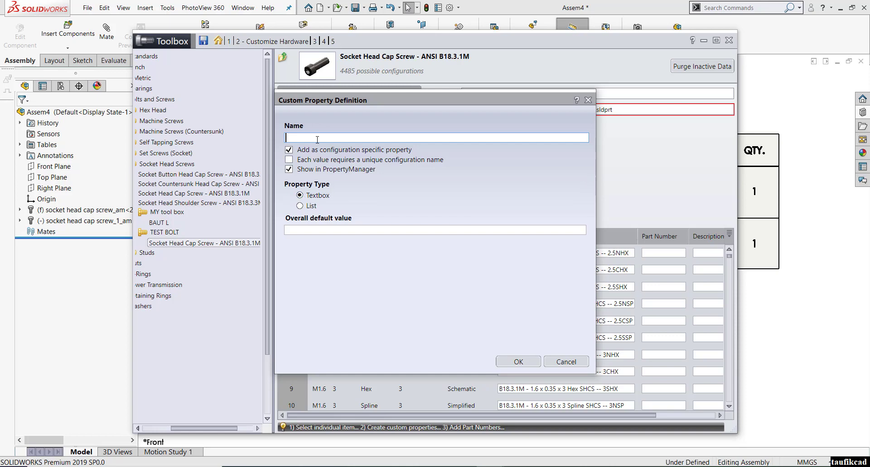
{"action": "type", "text": "material test bolt"}
{"action": "left_click", "coordinate": [297, 159]}
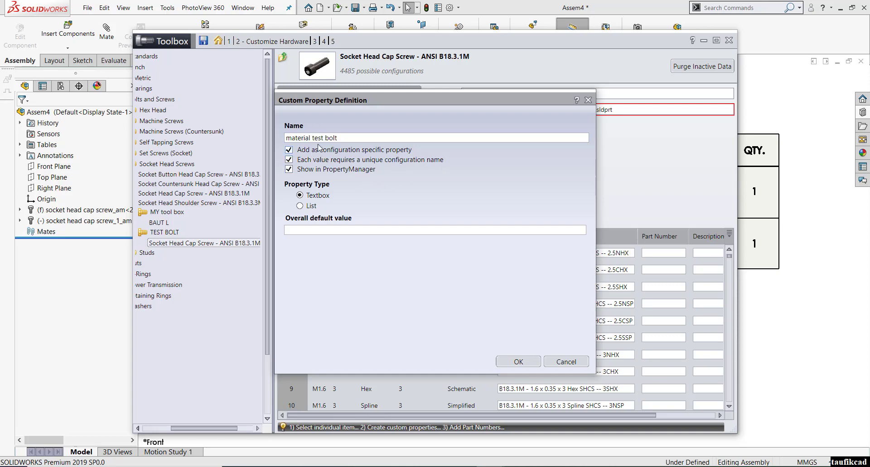
{"action": "left_click", "coordinate": [308, 208]}
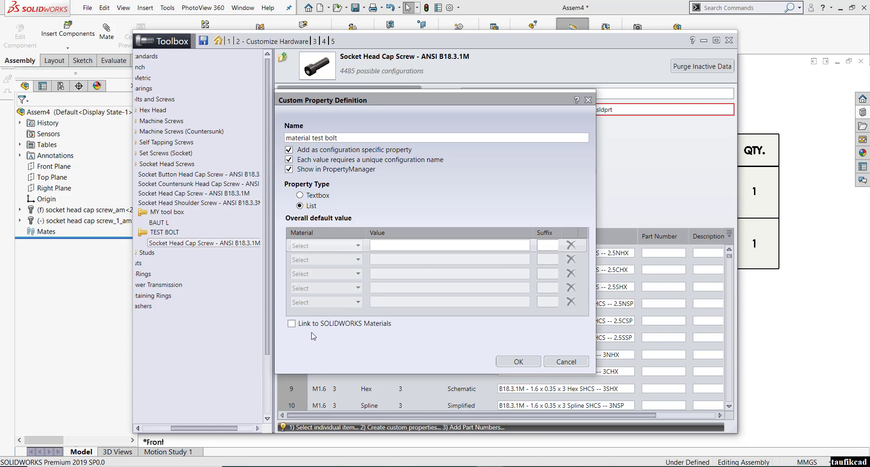
{"action": "left_click", "coordinate": [292, 324]}
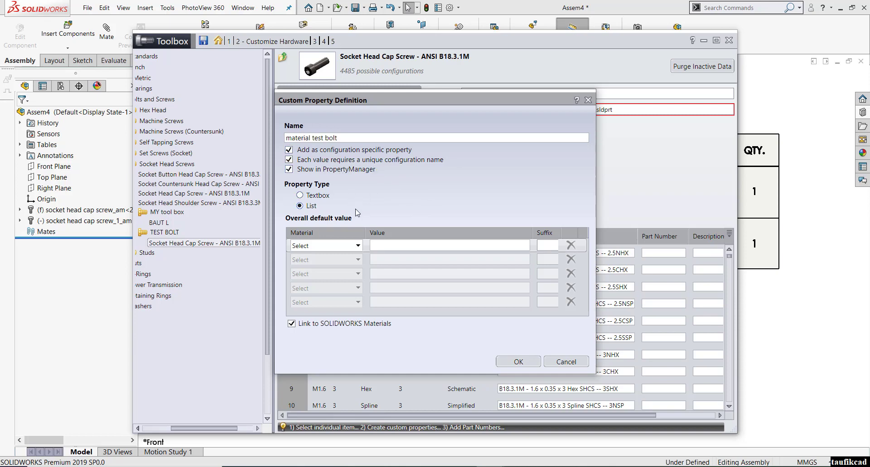
Add AISI 304 as the first material in the property list, with value SS304 and suffix SS304.
{"action": "left_click", "coordinate": [353, 248]}
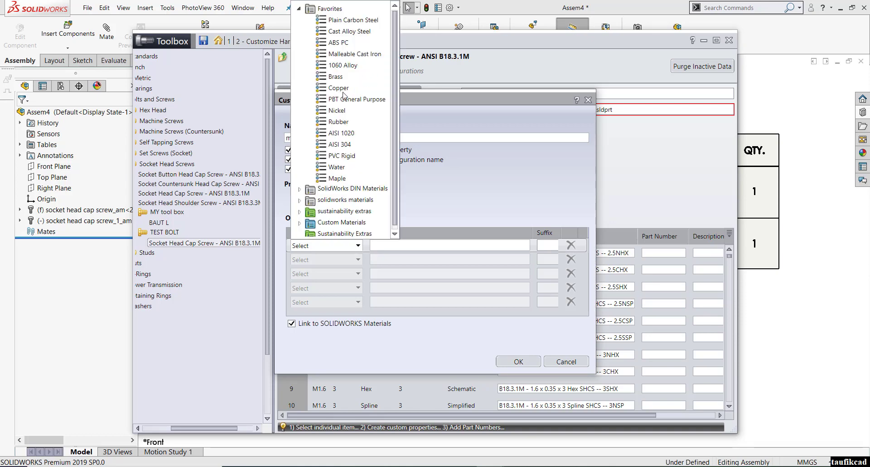
{"action": "left_click", "coordinate": [339, 144]}
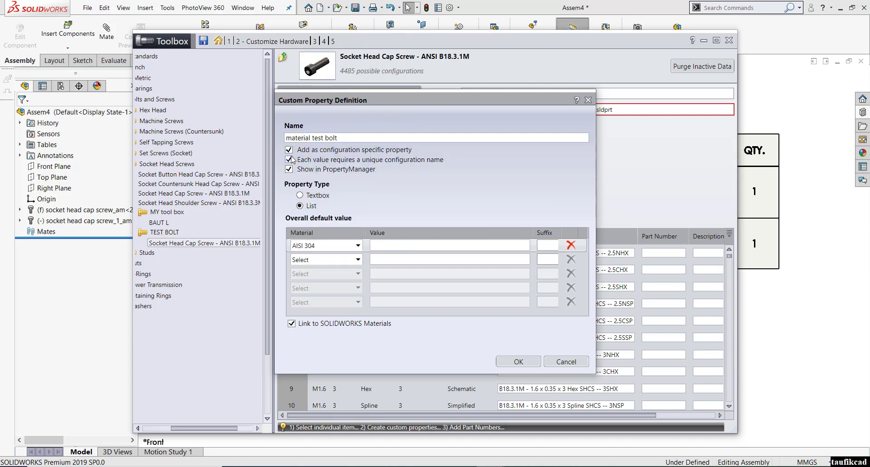
{"action": "left_click", "coordinate": [394, 243]}
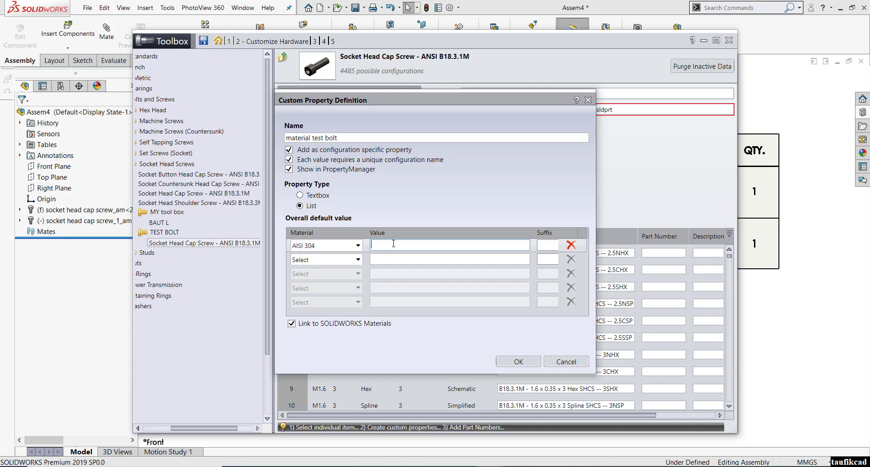
{"action": "type", "text": "SS304"}
{"action": "left_click", "coordinate": [549, 246]}
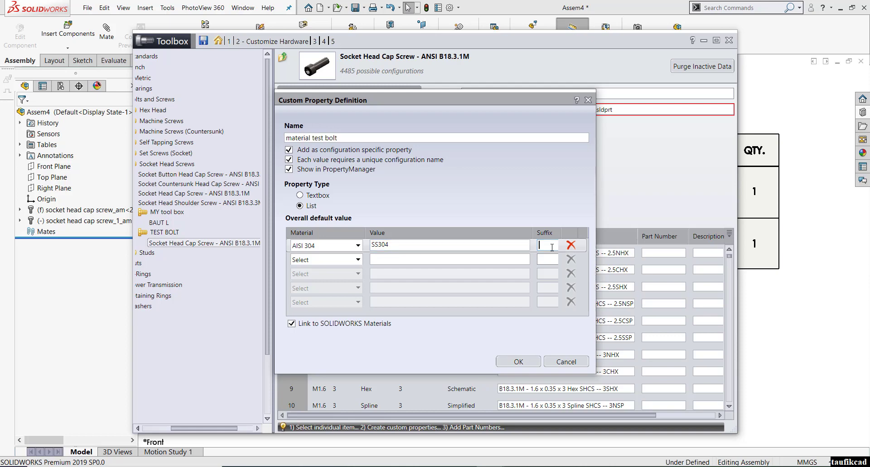
{"action": "type", "text": "SS304"}
Add AISI 1020 as the second material in the list, with AISI1020 as both value and suffix.
{"action": "left_click", "coordinate": [353, 261]}
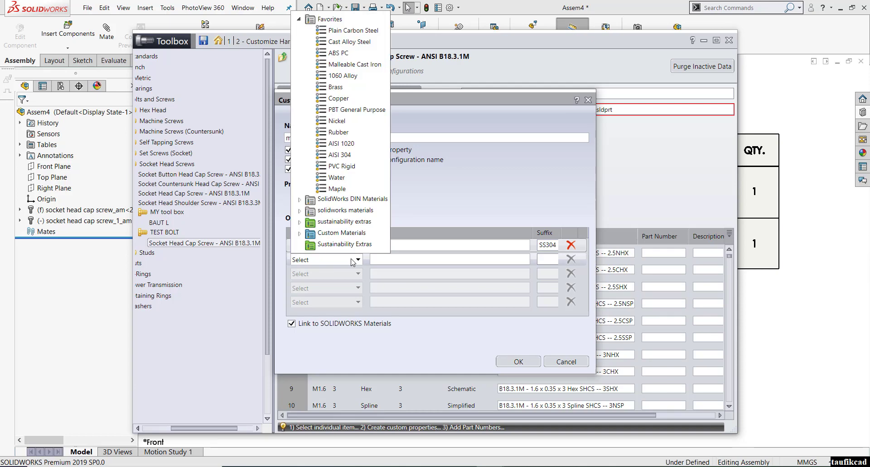
{"action": "left_click", "coordinate": [342, 143]}
{"action": "left_click", "coordinate": [377, 261]}
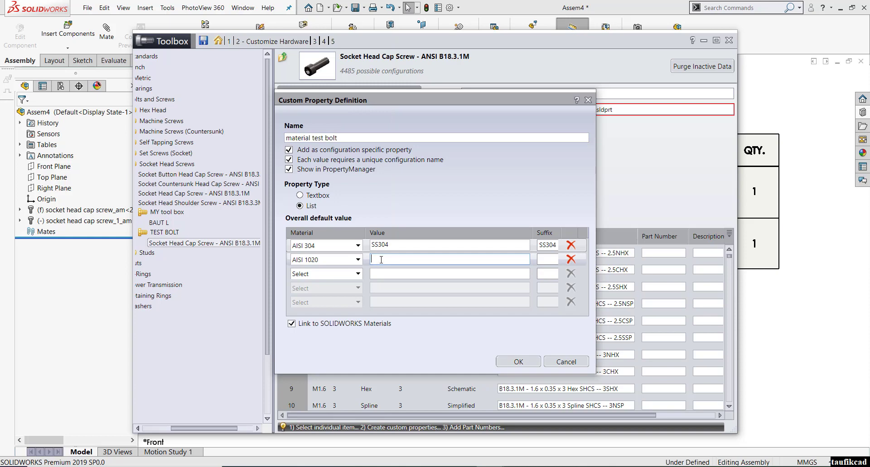
{"action": "type", "text": "A"}
{"action": "type", "text": "SI"}
{"action": "key", "text": "BackSpace"}
{"action": "key", "text": "BackSpace"}
{"action": "type", "text": "ISI1020"}
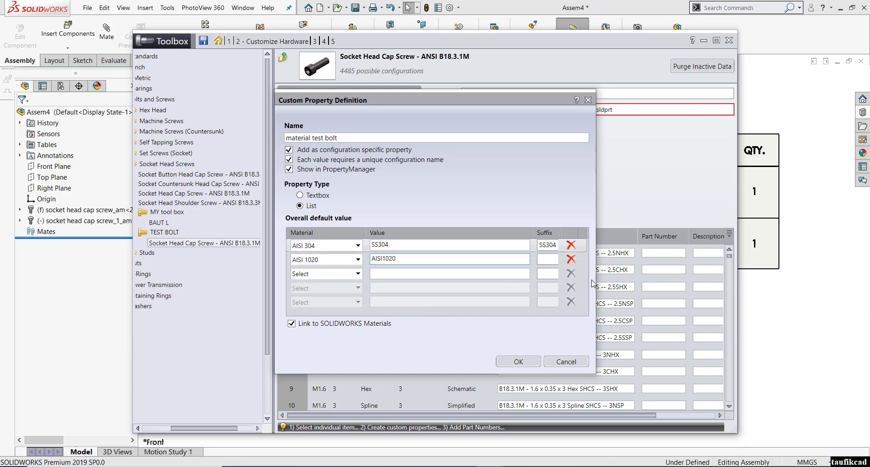
{"action": "double_click", "coordinate": [410, 259]}
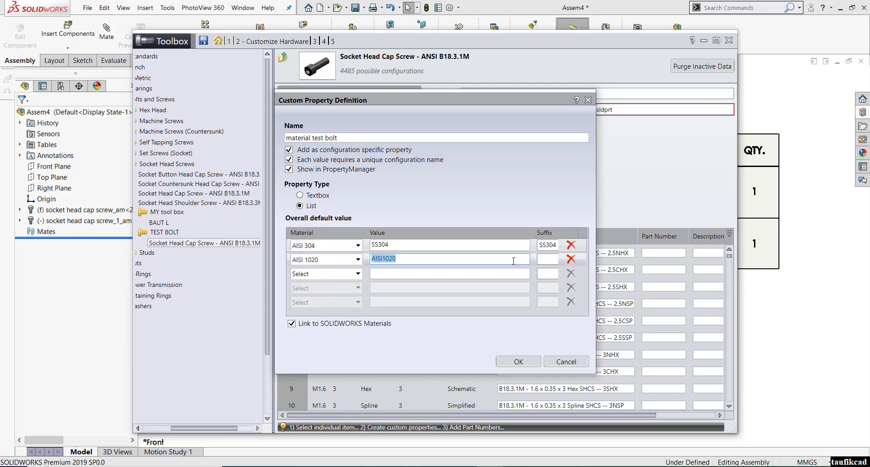
{"action": "left_click", "coordinate": [552, 259]}
{"action": "key", "text": "ctrl+v"}
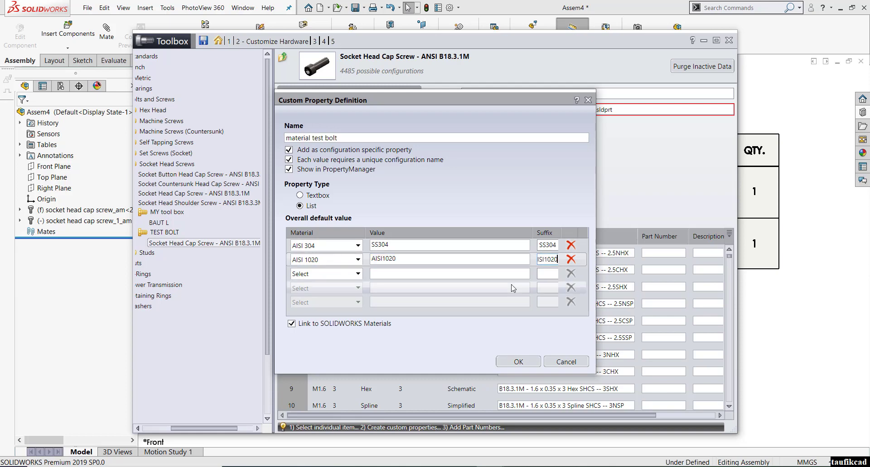
Add Rubber as the third material with value and suffix "rubber", and apply the completed material test bolt property to the screw.
{"action": "left_click", "coordinate": [357, 274]}
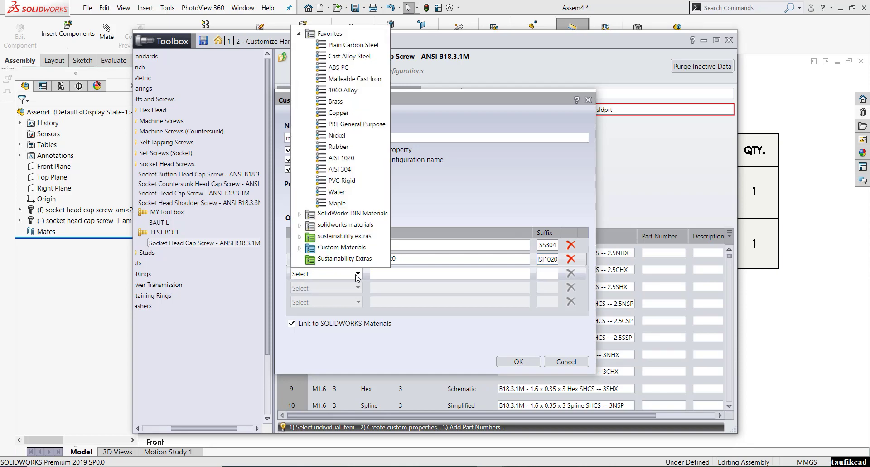
{"action": "left_click", "coordinate": [343, 149]}
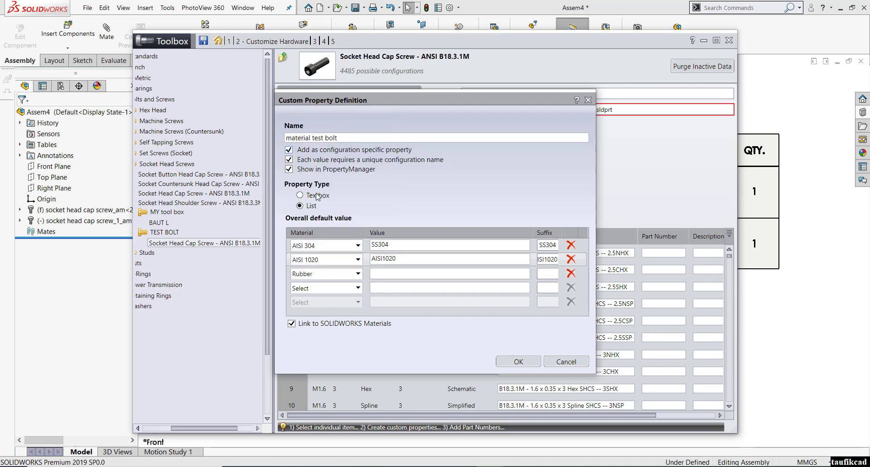
{"action": "left_click", "coordinate": [387, 277]}
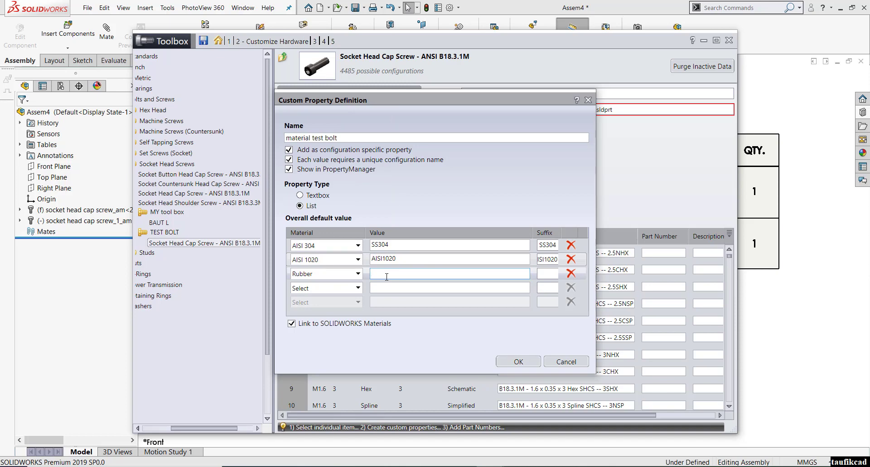
{"action": "type", "text": "rubber"}
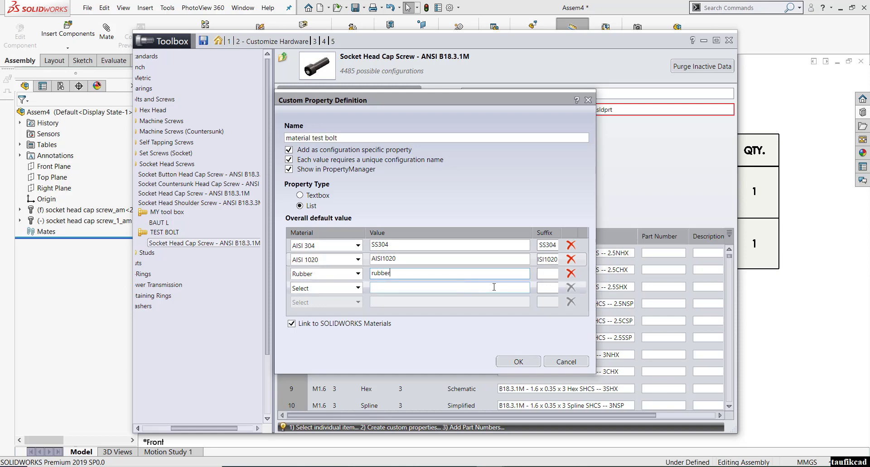
{"action": "left_click", "coordinate": [544, 275]}
{"action": "type", "text": "ru"}
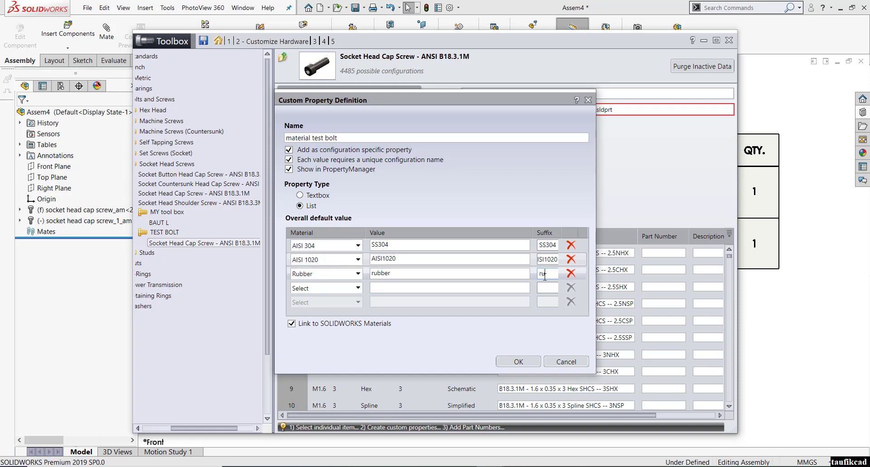
{"action": "type", "text": "bber"}
{"action": "left_click", "coordinate": [518, 362]}
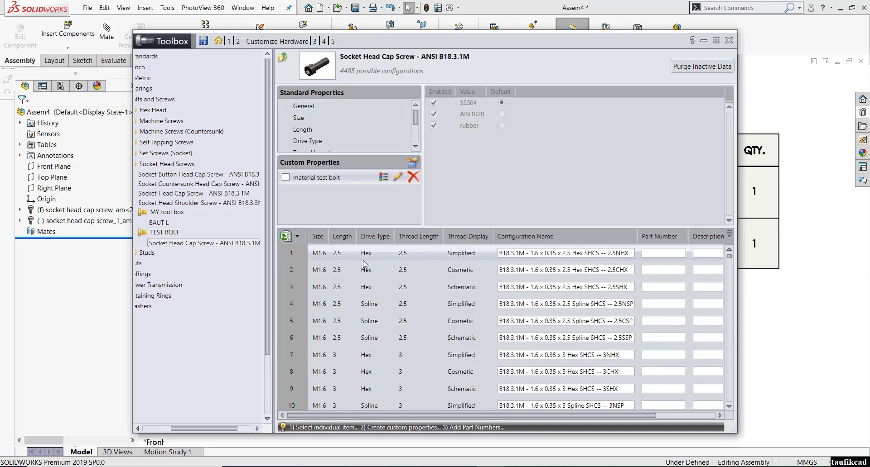
{"action": "left_click", "coordinate": [285, 177]}
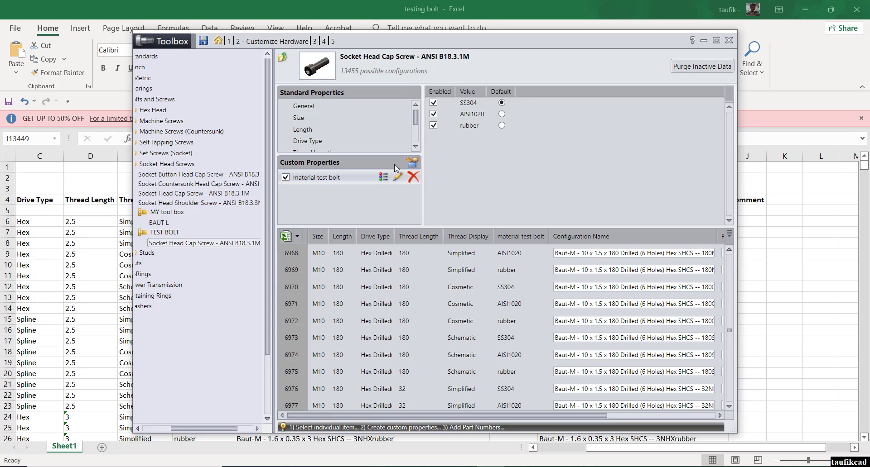
Add a textbox-type custom property named "Washer" that requires unique configuration names, with overall default value "Yes".
{"action": "left_click", "coordinate": [413, 164]}
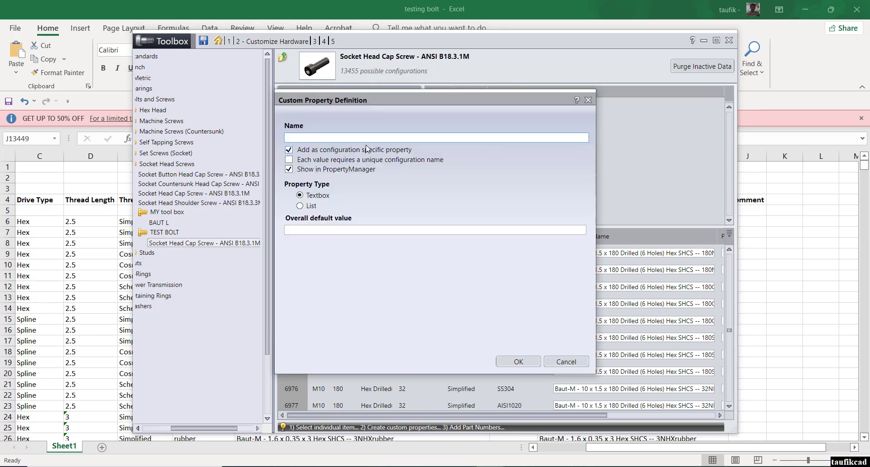
{"action": "type", "text": "Washer"}
{"action": "left_click", "coordinate": [293, 160]}
{"action": "left_click", "coordinate": [300, 206]}
{"action": "left_click", "coordinate": [300, 196]}
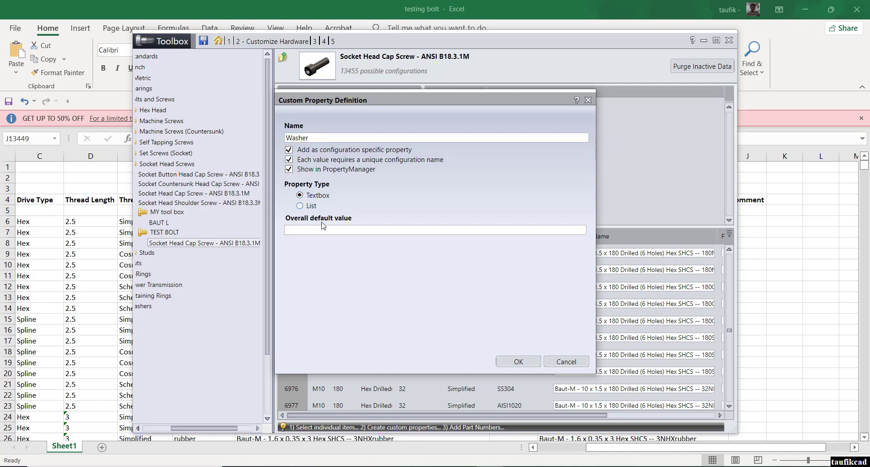
{"action": "left_click", "coordinate": [332, 230]}
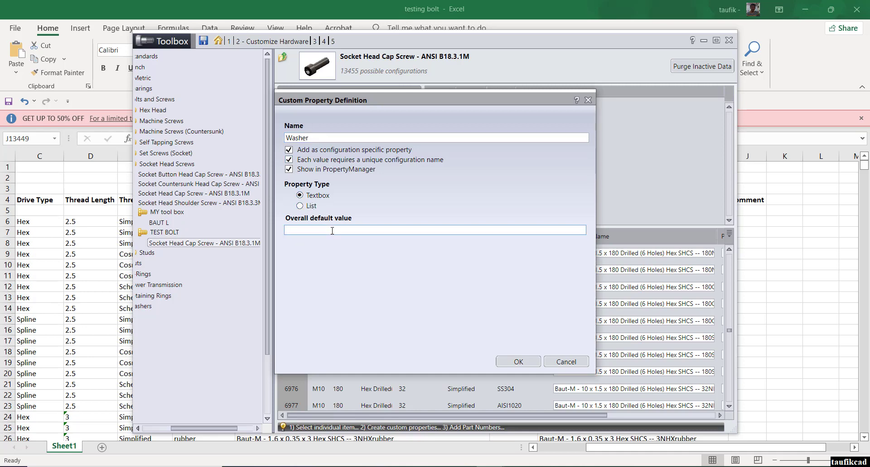
{"action": "type", "text": "Yes"}
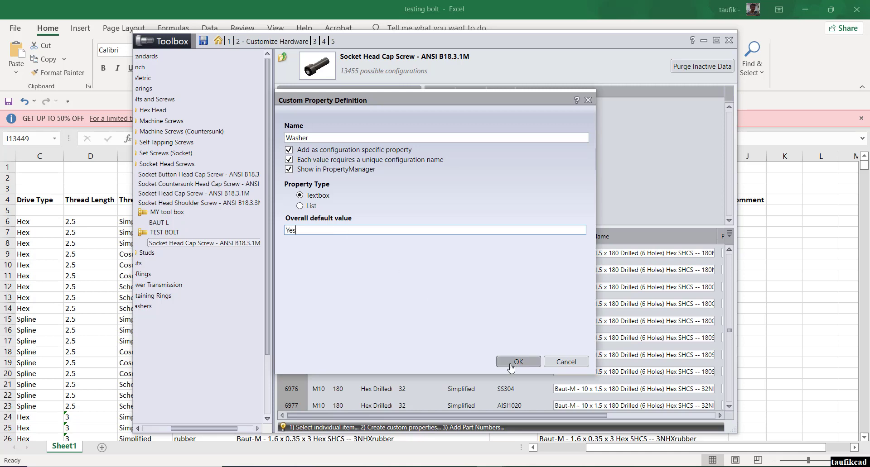
{"action": "left_click", "coordinate": [517, 362]}
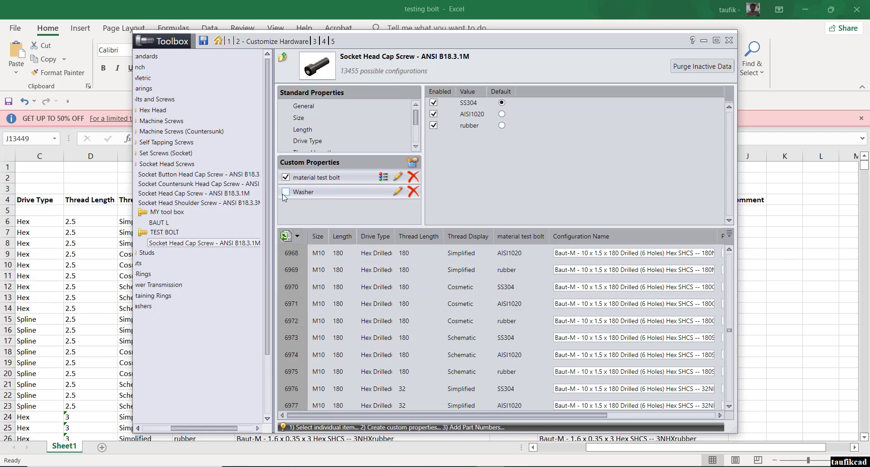
Set the screw's standard color property to dark green and close the Toolbox configuration.
{"action": "scroll", "coordinate": [328, 127], "scroll_direction": "down", "scroll_amount": 1}
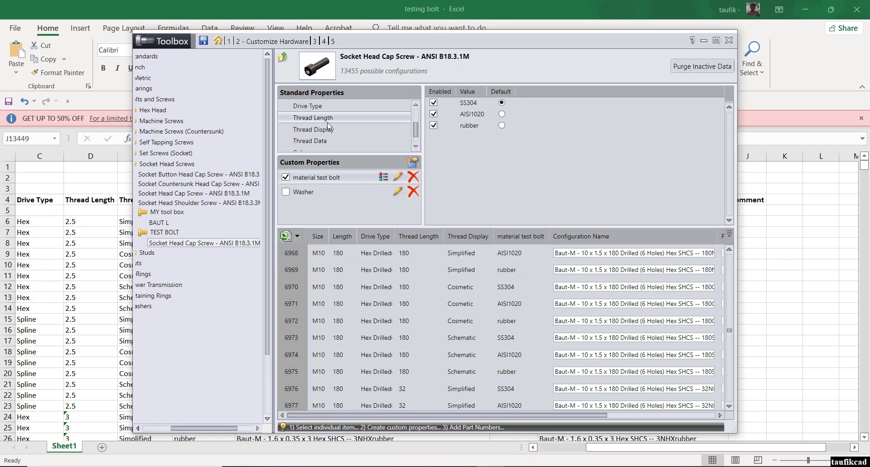
{"action": "scroll", "coordinate": [328, 127], "scroll_direction": "down", "scroll_amount": 1}
{"action": "left_click", "coordinate": [315, 143]}
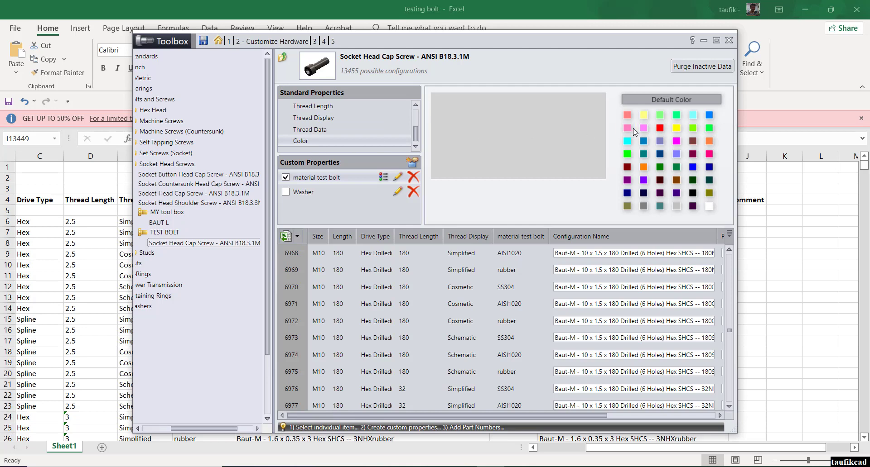
{"action": "left_click", "coordinate": [659, 116]}
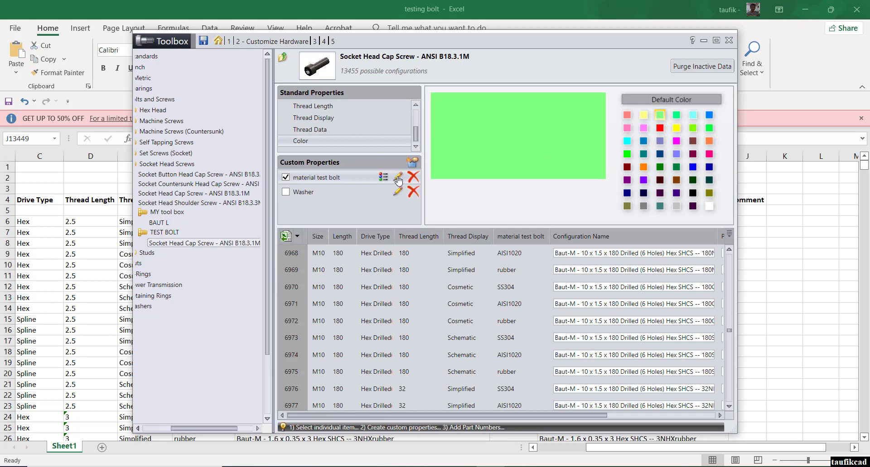
{"action": "left_click", "coordinate": [644, 156]}
{"action": "left_click", "coordinate": [627, 142]}
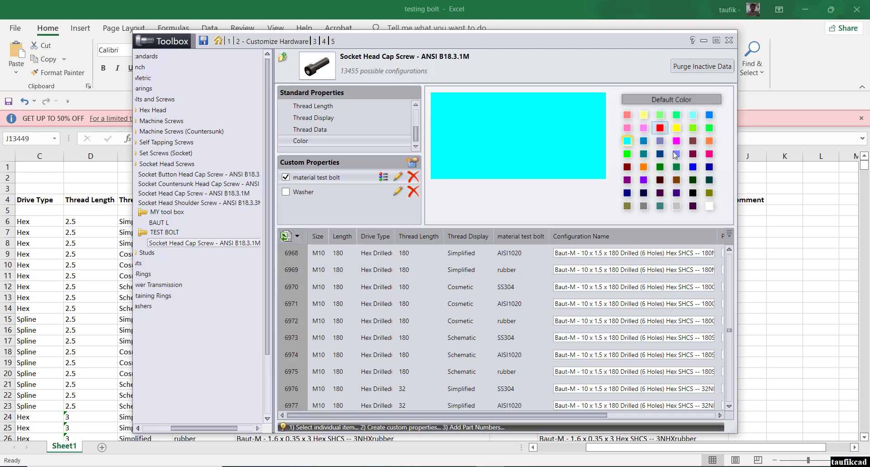
{"action": "left_click", "coordinate": [659, 167]}
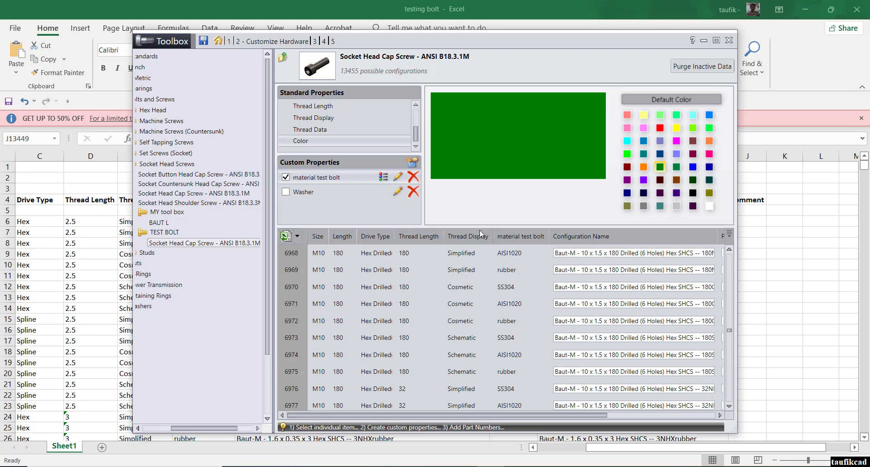
{"action": "left_click", "coordinate": [728, 40]}
{"action": "left_click", "coordinate": [385, 249]}
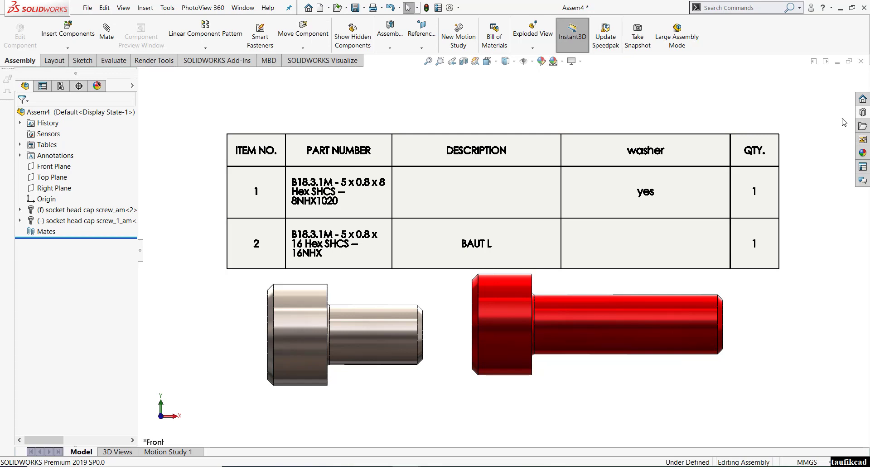
Open the TEST BOLT folder under Socket Head Screws in the Design Library.
{"action": "left_click", "coordinate": [862, 113]}
{"action": "scroll", "coordinate": [828, 136], "scroll_direction": "down", "scroll_amount": 2}
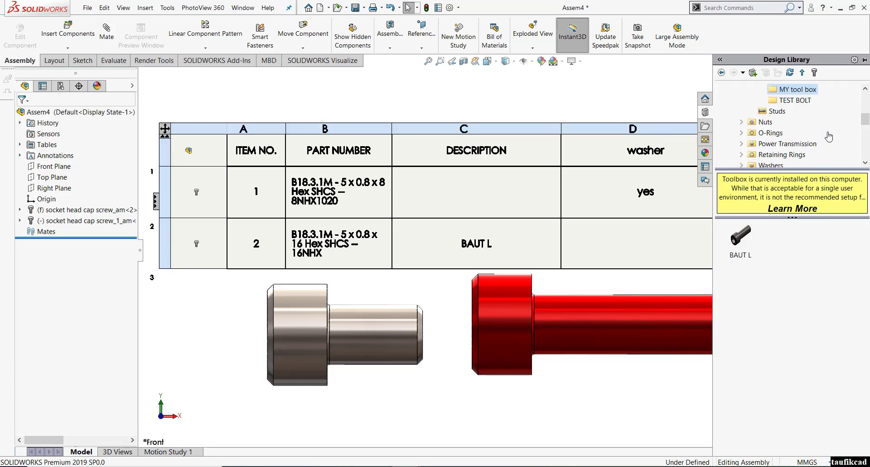
{"action": "left_click", "coordinate": [790, 103]}
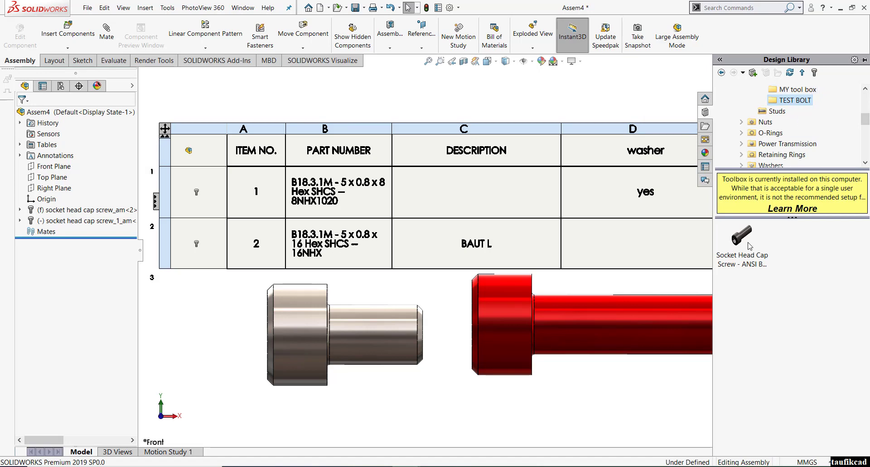
{"action": "left_click", "coordinate": [790, 90]}
{"action": "scroll", "coordinate": [786, 93], "scroll_direction": "up", "scroll_amount": 1}
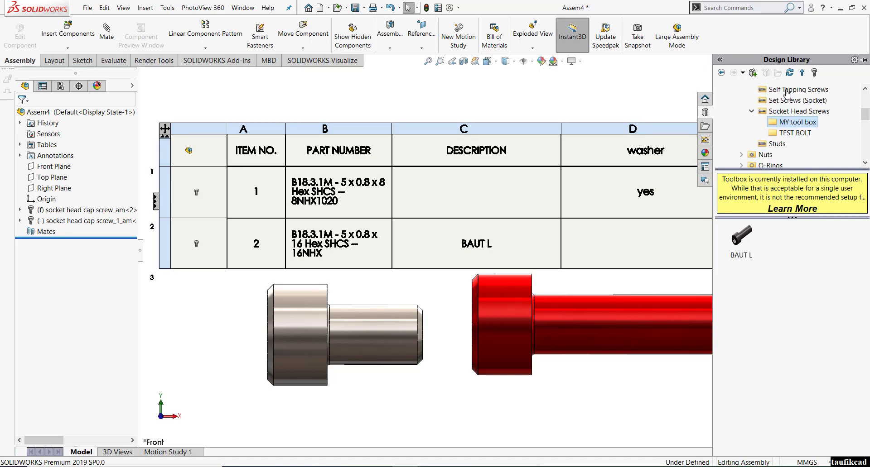
{"action": "left_click", "coordinate": [793, 133]}
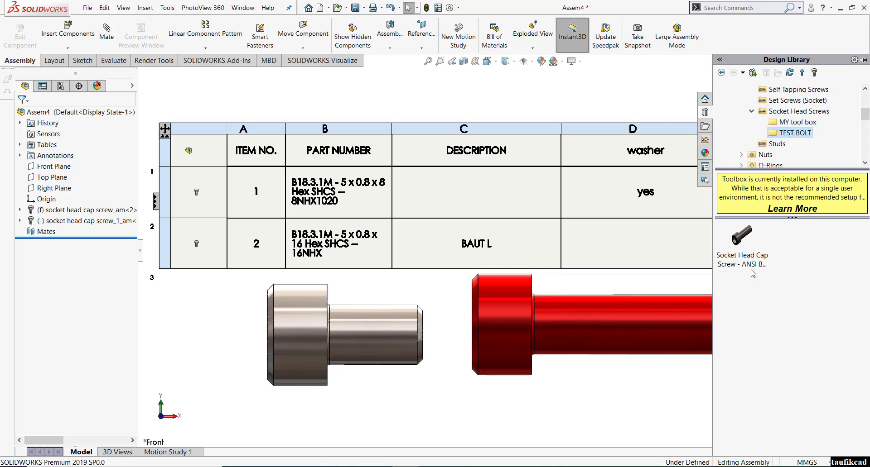
Delete the bill of materials table from the assembly.
{"action": "scroll", "coordinate": [515, 191], "scroll_direction": "up", "scroll_amount": 3}
{"action": "scroll", "coordinate": [693, 216], "scroll_direction": "down", "scroll_amount": 2}
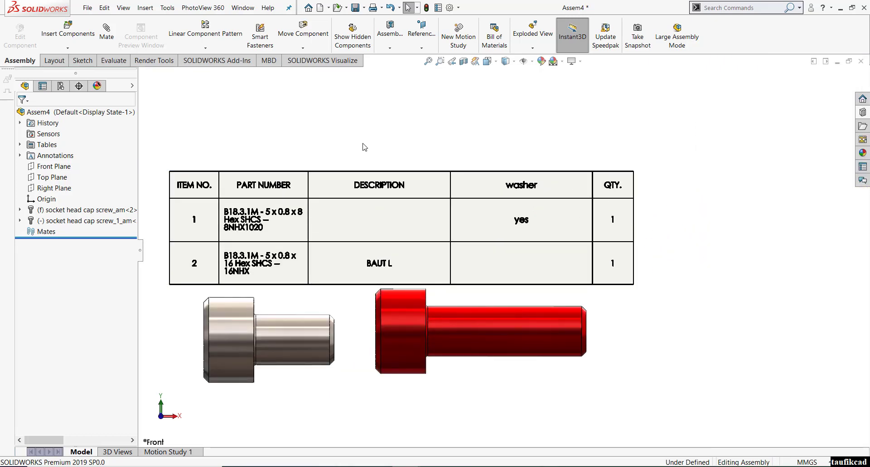
{"action": "scroll", "coordinate": [362, 148], "scroll_direction": "up", "scroll_amount": 2}
{"action": "left_click", "coordinate": [234, 191]}
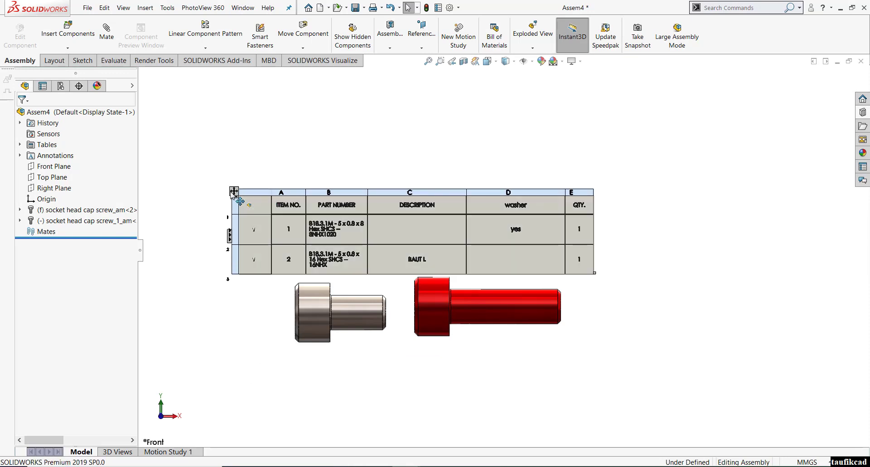
{"action": "key", "text": "Delete"}
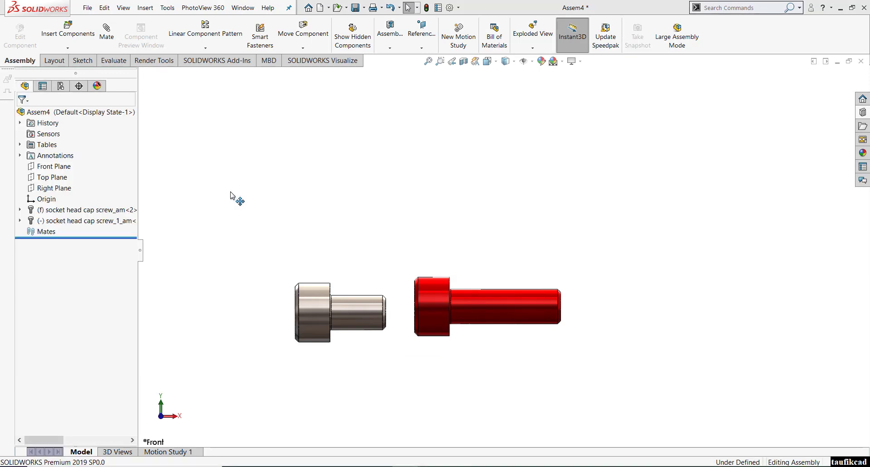
Insert two copies of the TEST BOLT socket head cap screw above the existing screws, with material test bolt set to SS304.
{"action": "left_click", "coordinate": [863, 114]}
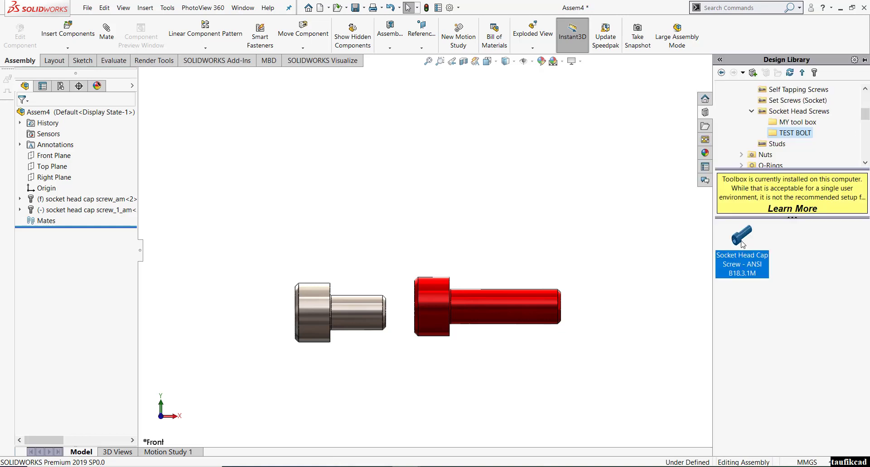
{"action": "left_click_drag", "start_coordinate": [489, 212], "coordinate": [391, 208]}
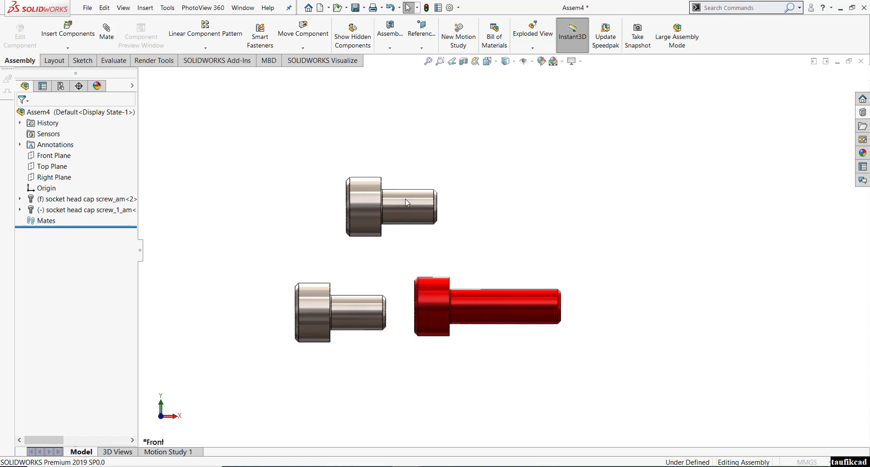
{"action": "left_click", "coordinate": [426, 9]}
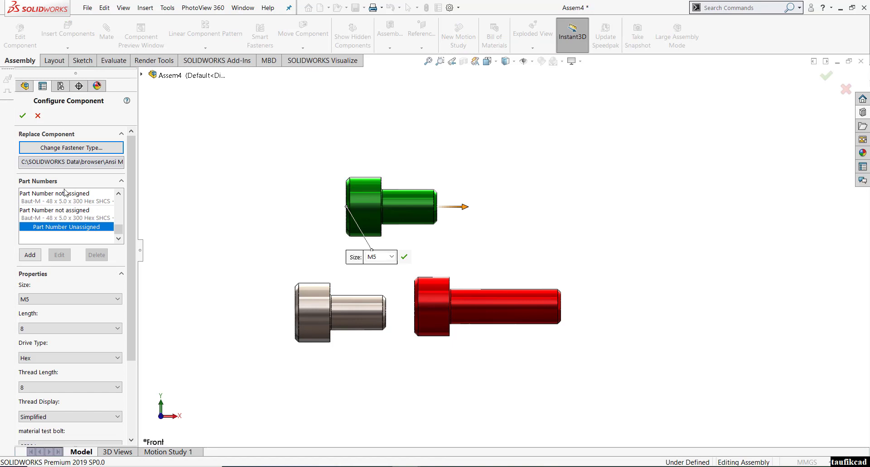
{"action": "left_click_drag", "start_coordinate": [131, 200], "coordinate": [129, 308]}
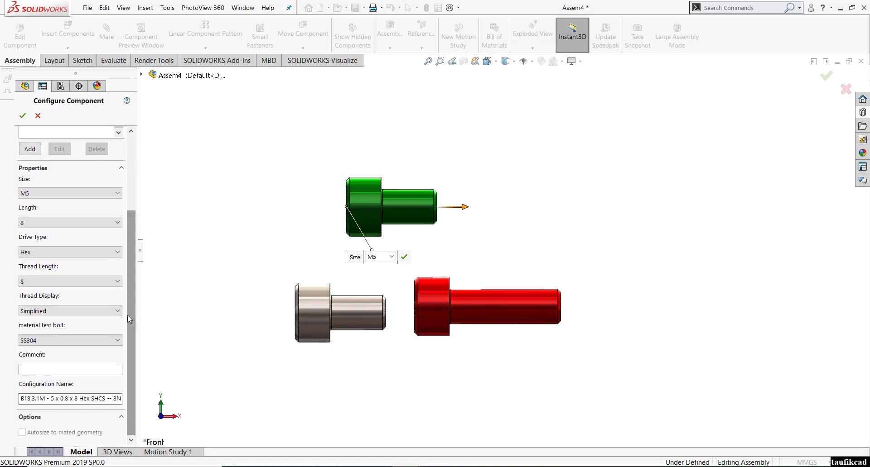
{"action": "left_click", "coordinate": [69, 341]}
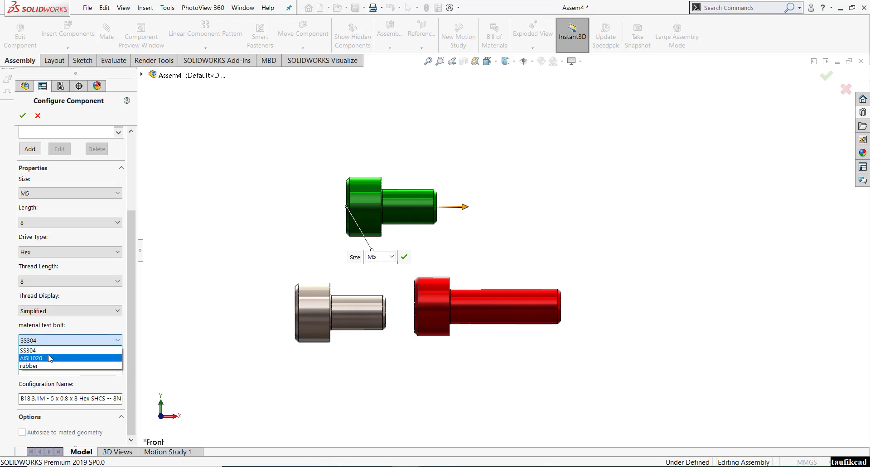
{"action": "left_click", "coordinate": [48, 351]}
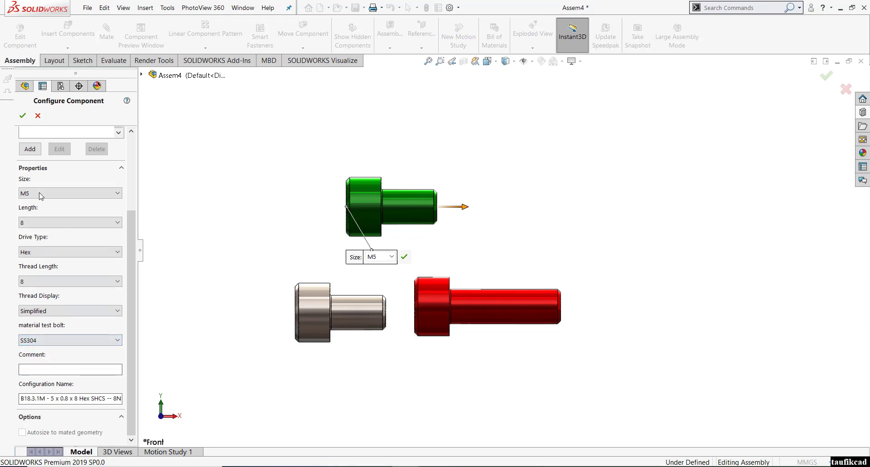
{"action": "left_click", "coordinate": [21, 116]}
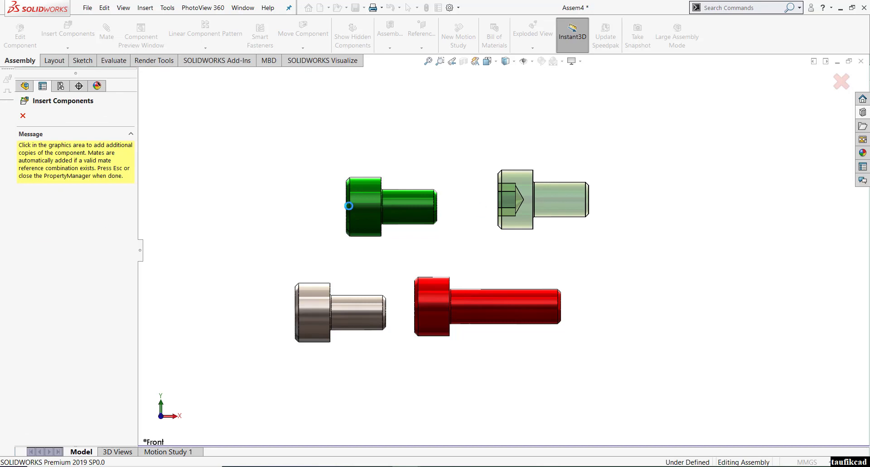
{"action": "left_click", "coordinate": [543, 200]}
{"action": "left_click", "coordinate": [22, 115]}
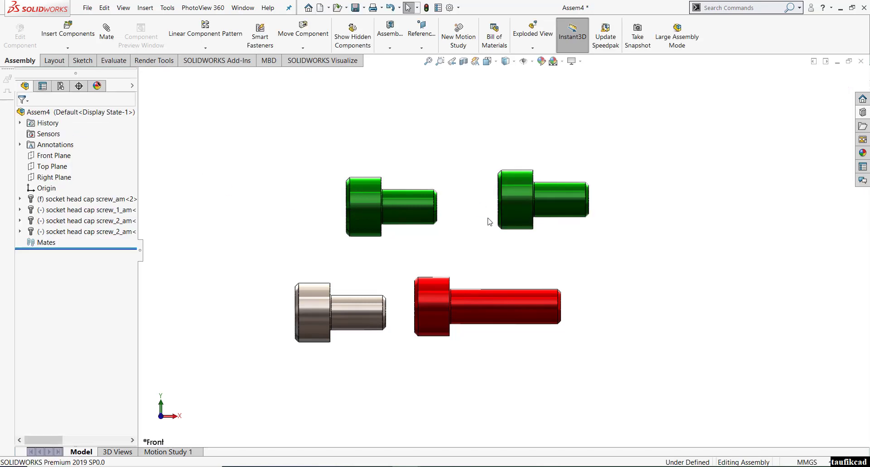
Examine the four screws in the assembly from several angles and in the isometric view.
{"action": "middle_click_drag", "start_coordinate": [490, 219], "coordinate": [458, 287]}
{"action": "scroll", "coordinate": [395, 265], "scroll_direction": "down", "scroll_amount": 3}
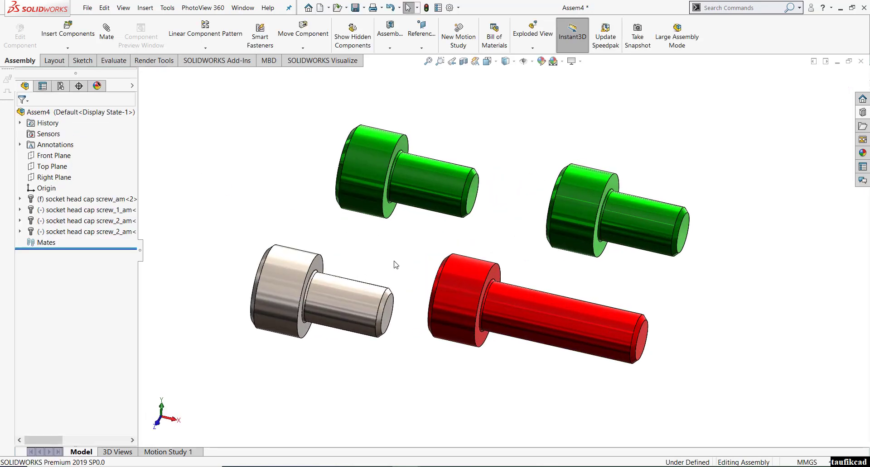
{"action": "mouse_move", "coordinate": [453, 229]}
{"action": "middle_mouse_down"}
{"action": "mouse_move", "coordinate": [534, 235]}
{"action": "mouse_move", "coordinate": [537, 247]}
{"action": "mouse_move", "coordinate": [444, 239]}
{"action": "middle_mouse_up"}
{"action": "scroll", "coordinate": [507, 200], "scroll_direction": "down", "scroll_amount": 2}
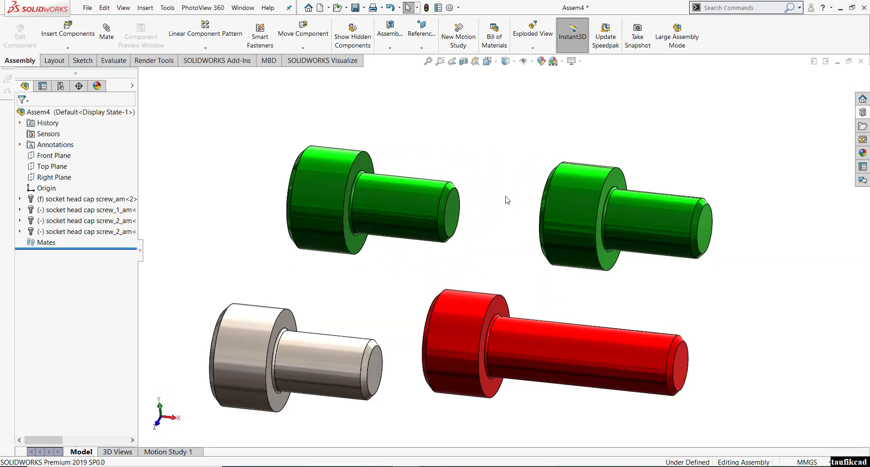
{"action": "scroll", "coordinate": [506, 200], "scroll_direction": "up", "scroll_amount": 2}
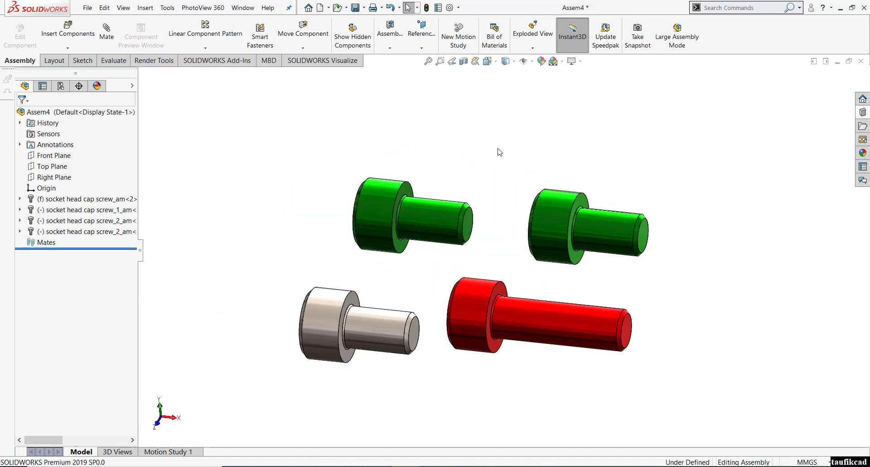
{"action": "left_click", "coordinate": [487, 61]}
{"action": "left_click", "coordinate": [538, 87]}
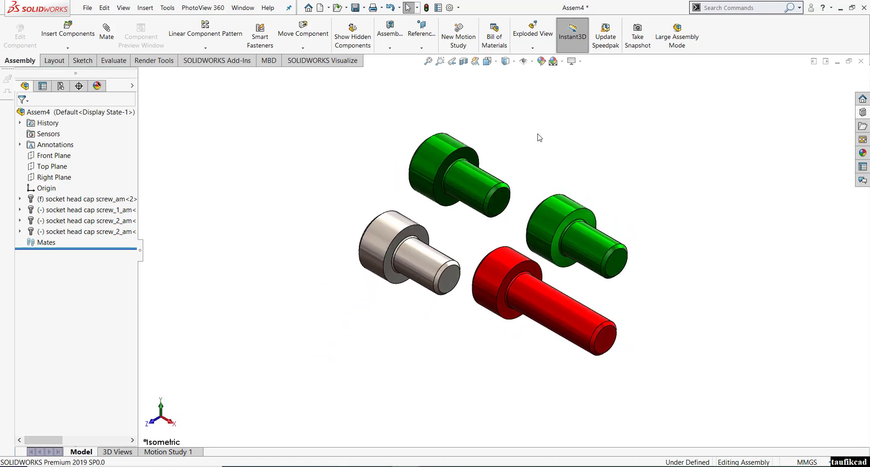